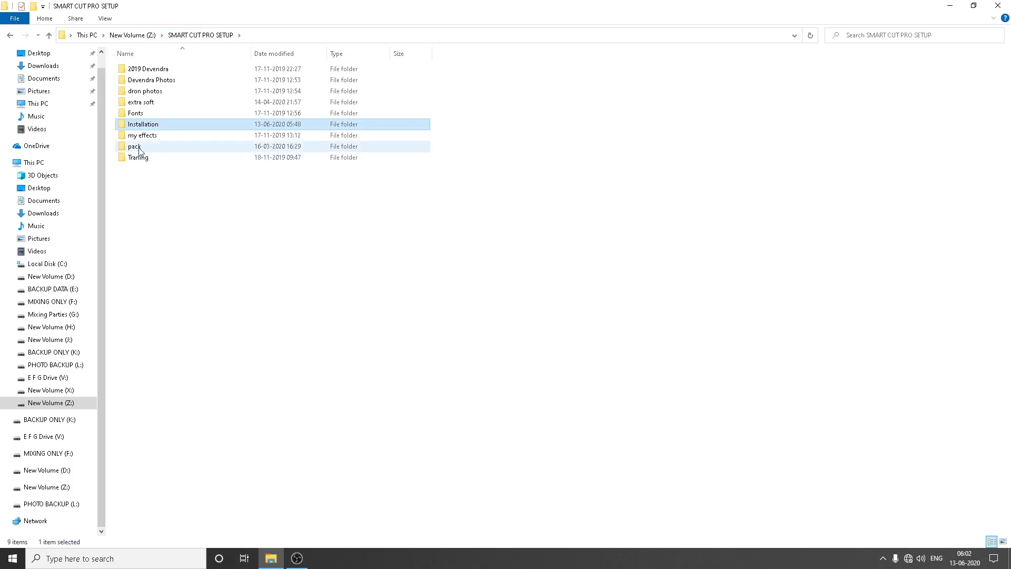
# Look through the Installation folder and the other subfolders of SMART CUT PRO SETUP on drive Z:
pyautogui.hotkey('alt', 'Left')
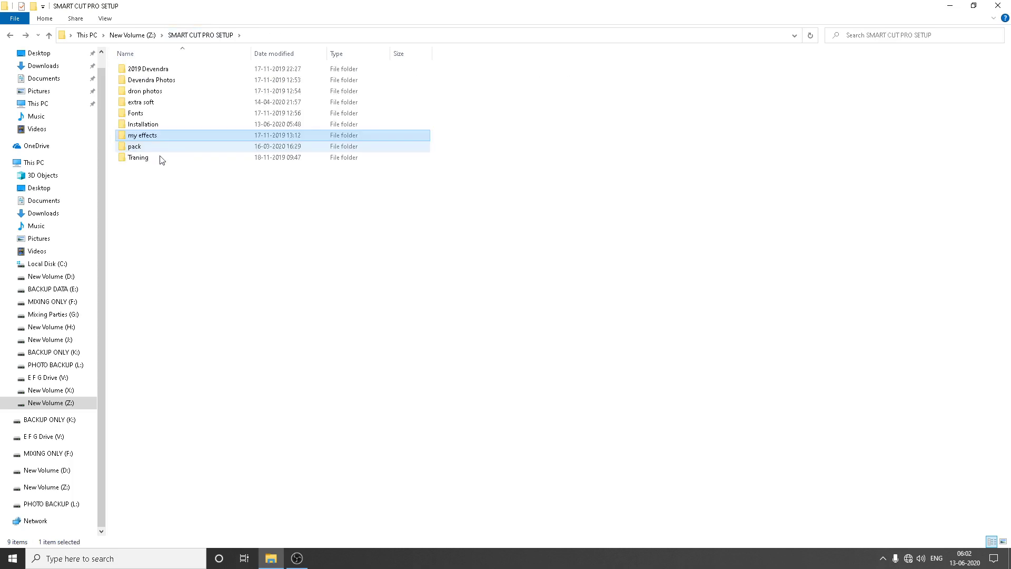
pyautogui.click(217, 235)
pyautogui.hotkey('alt', 'Left')
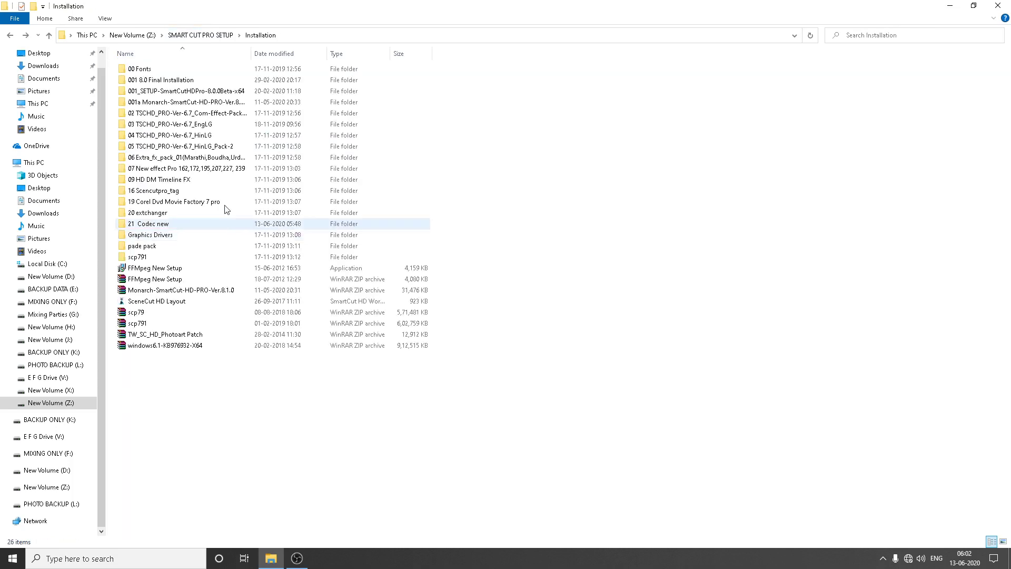
pyautogui.click(215, 37)
pyautogui.click(127, 36)
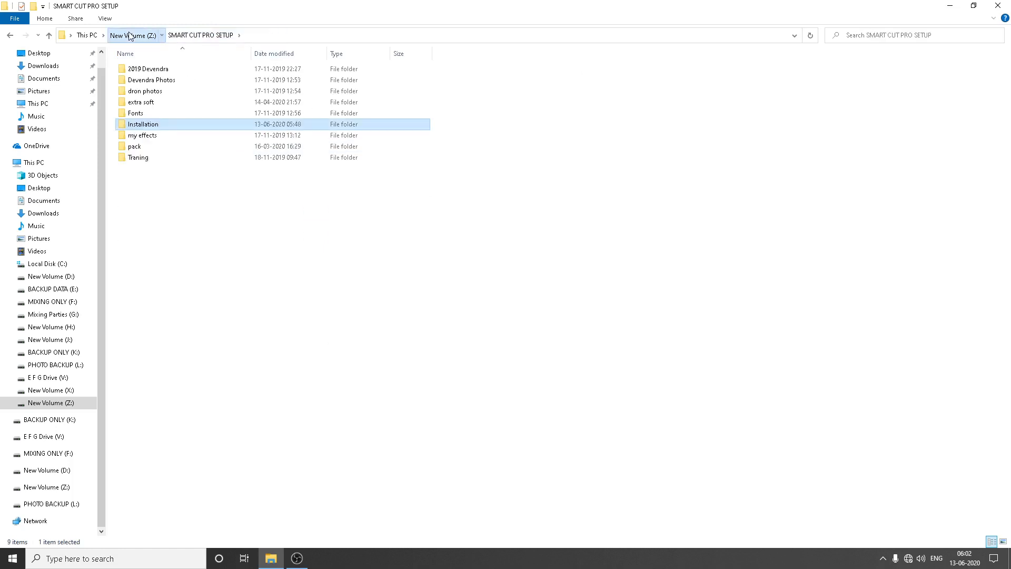
# Browse New Volume (X:) for the effect files, checking the new-content folder and the Copy Data folder
pyautogui.click(59, 392)
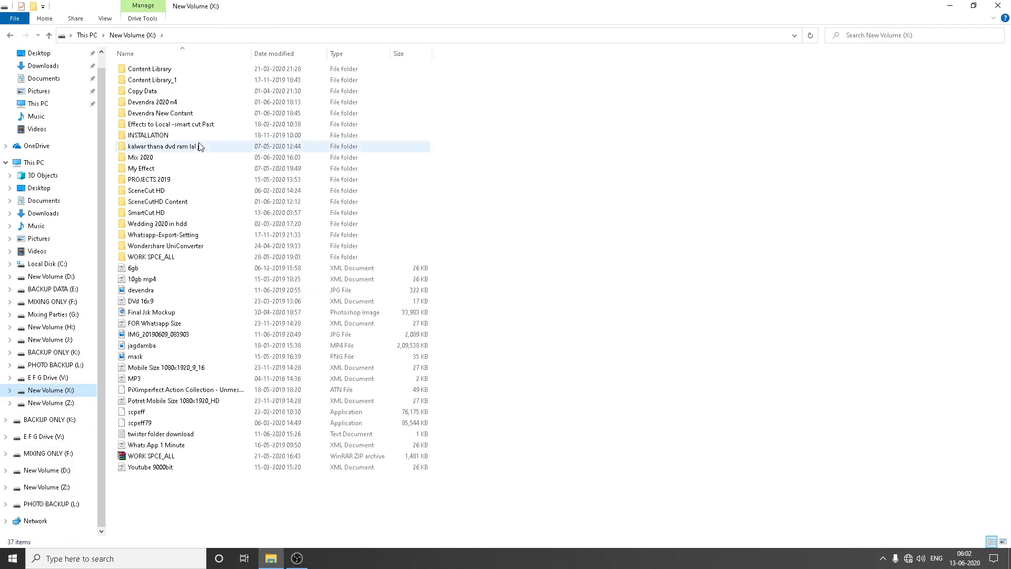
pyautogui.click(152, 93)
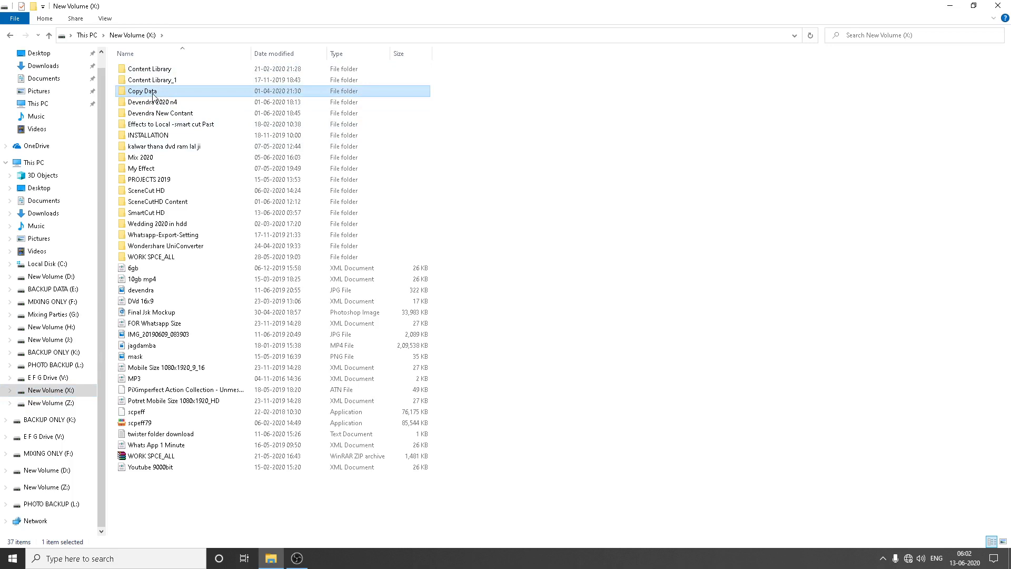
pyautogui.doubleClick(158, 113)
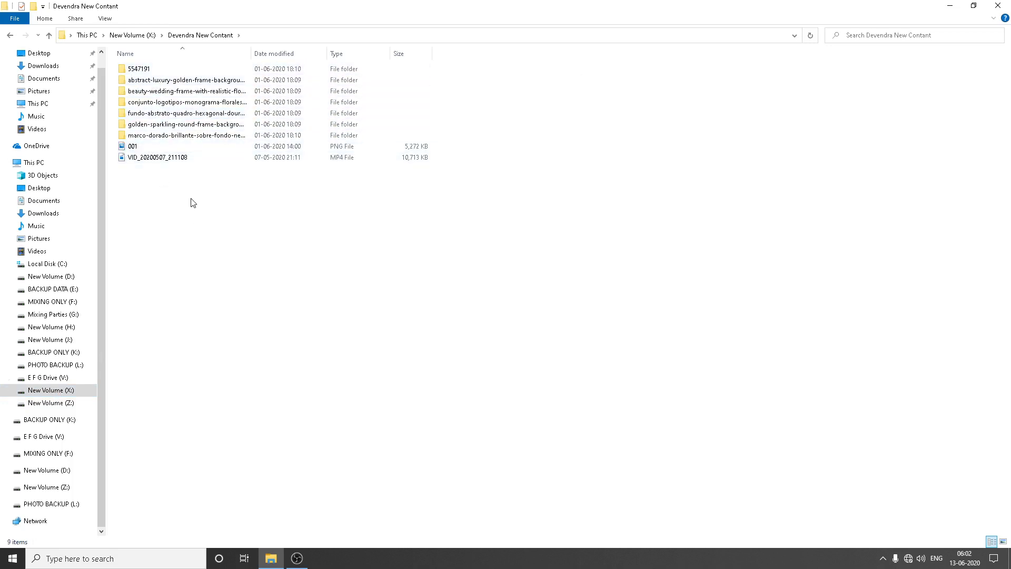
pyautogui.hotkey('alt', 'Left')
pyautogui.doubleClick(152, 91)
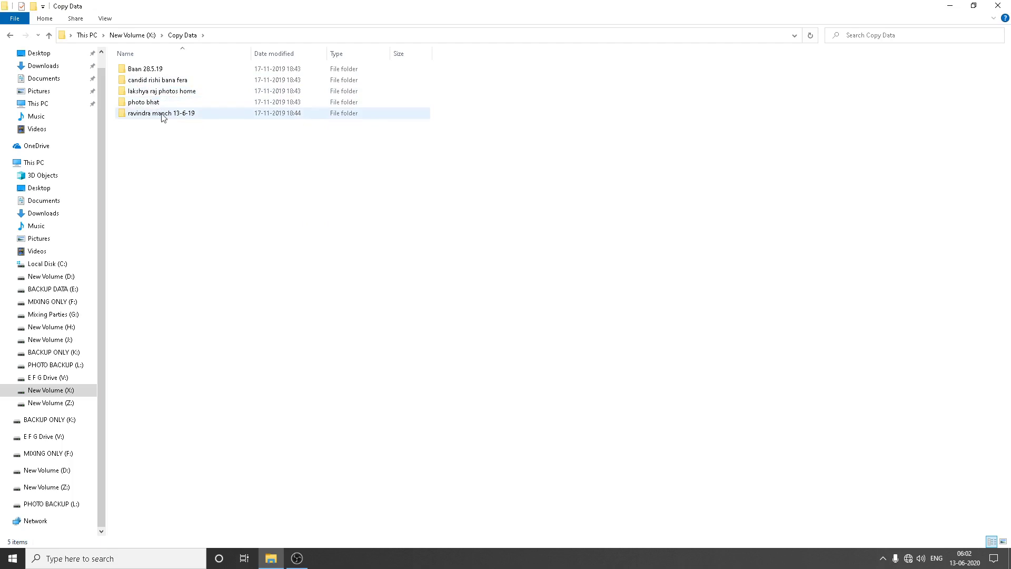
pyautogui.hotkey('alt', 'Left')
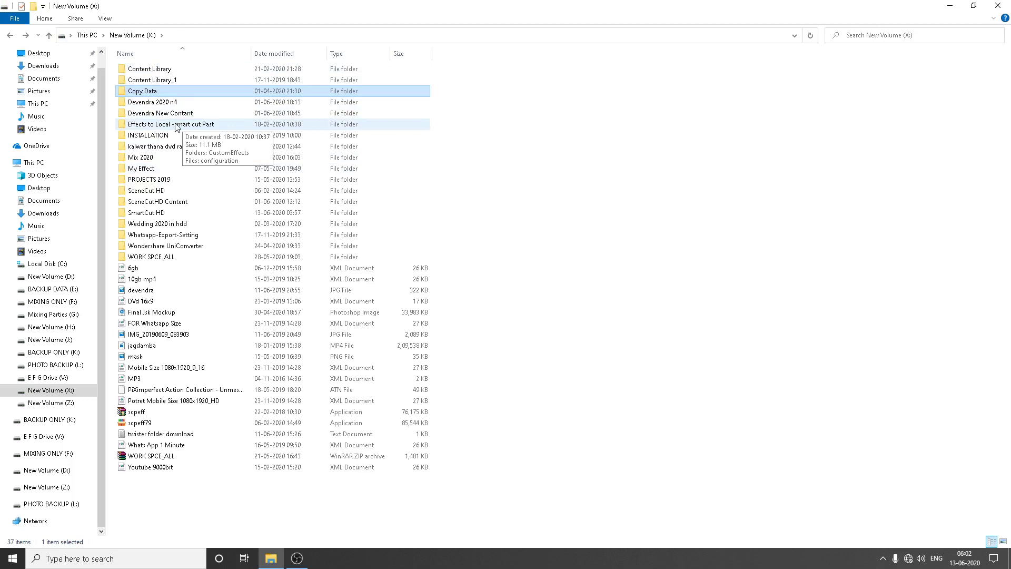
# Copy the CustomEffects folder and the configuration file from the "Effects to Local -smart cut Past" folder
pyautogui.doubleClick(176, 125)
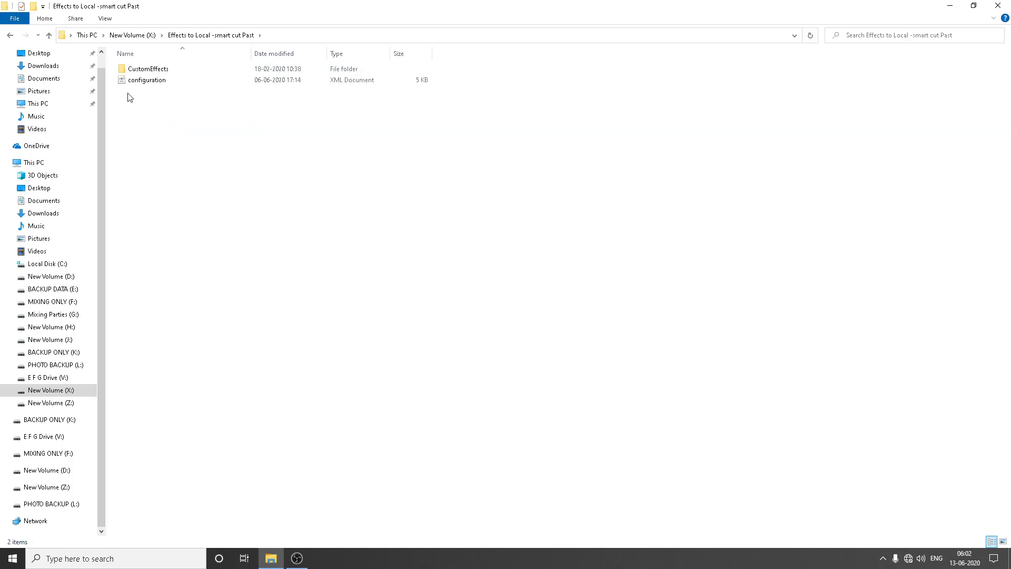
pyautogui.moveTo(126, 96); pyautogui.dragTo(150, 72)
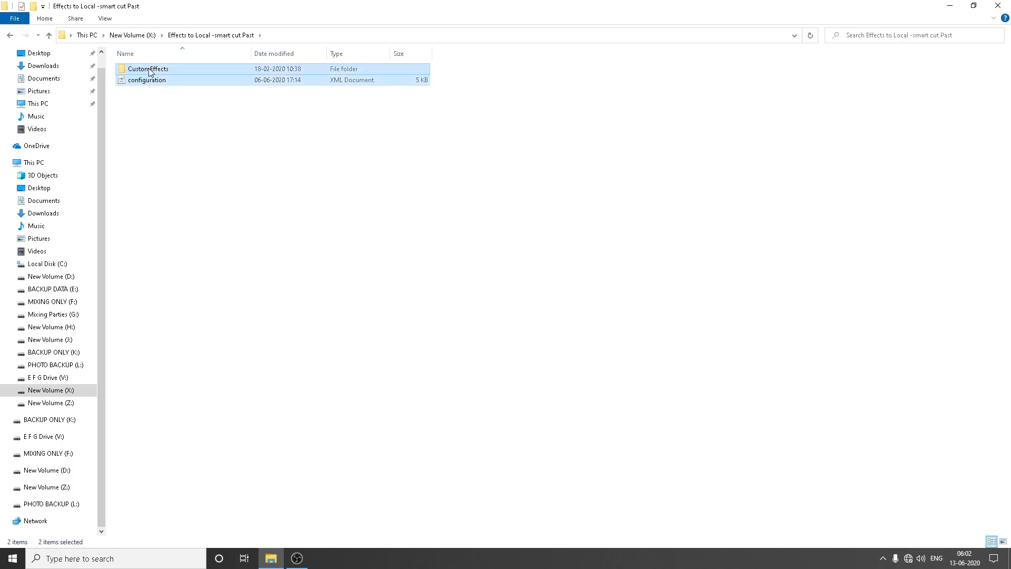
pyautogui.rightClick(150, 73)
pyautogui.click(168, 202)
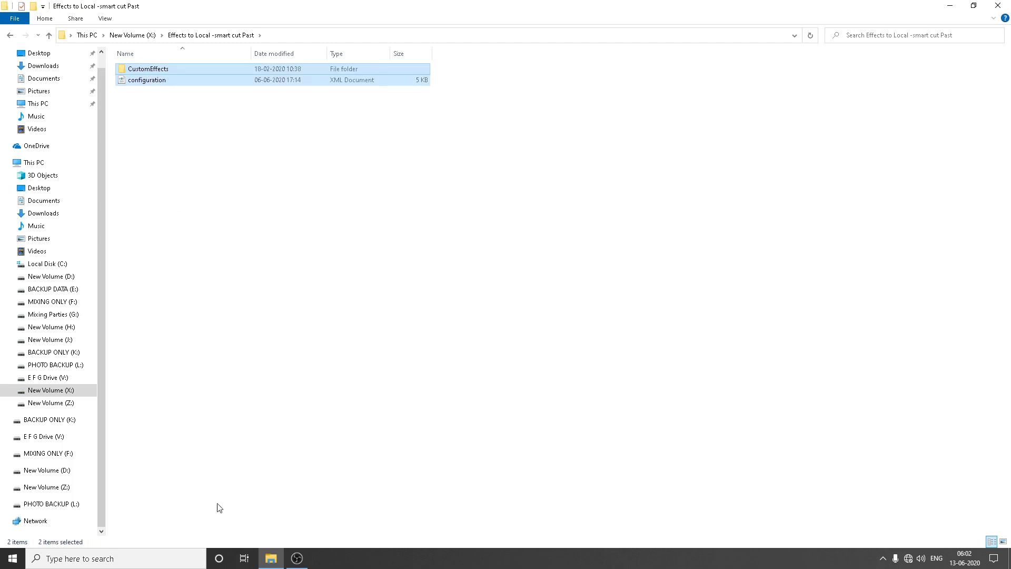
# Open the user's Temp folder in a maximized window and go from there to the AppData\Local folder
pyautogui.click(271, 558)
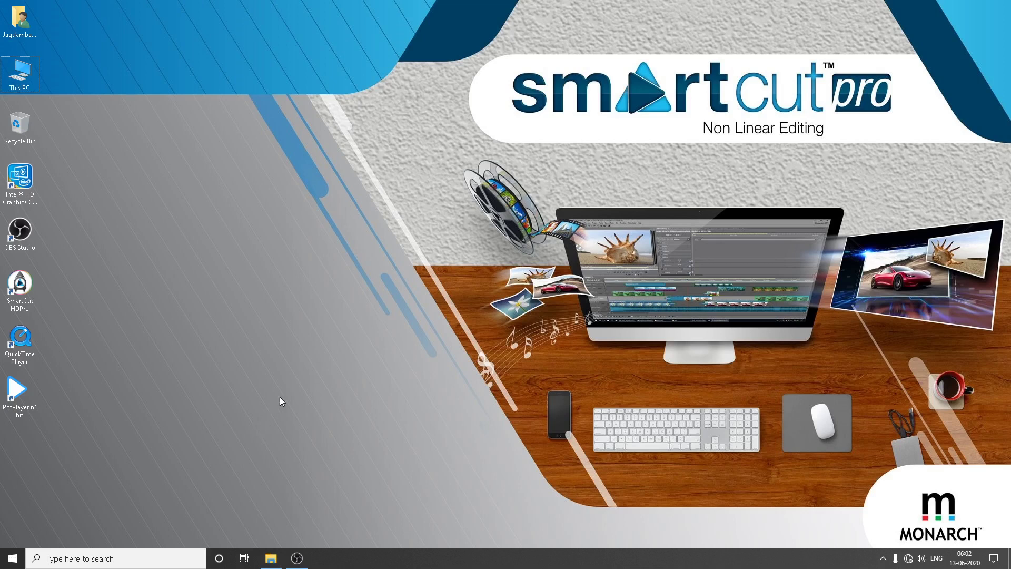
pyautogui.press('super+r')
pyautogui.press('Return')
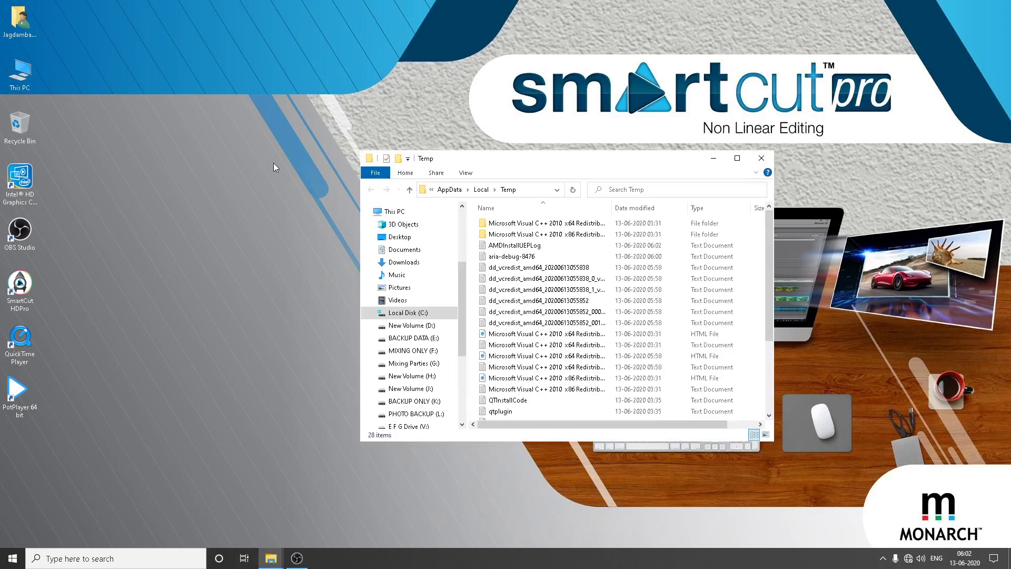
pyautogui.moveTo(485, 153); pyautogui.dragTo(513, 16)
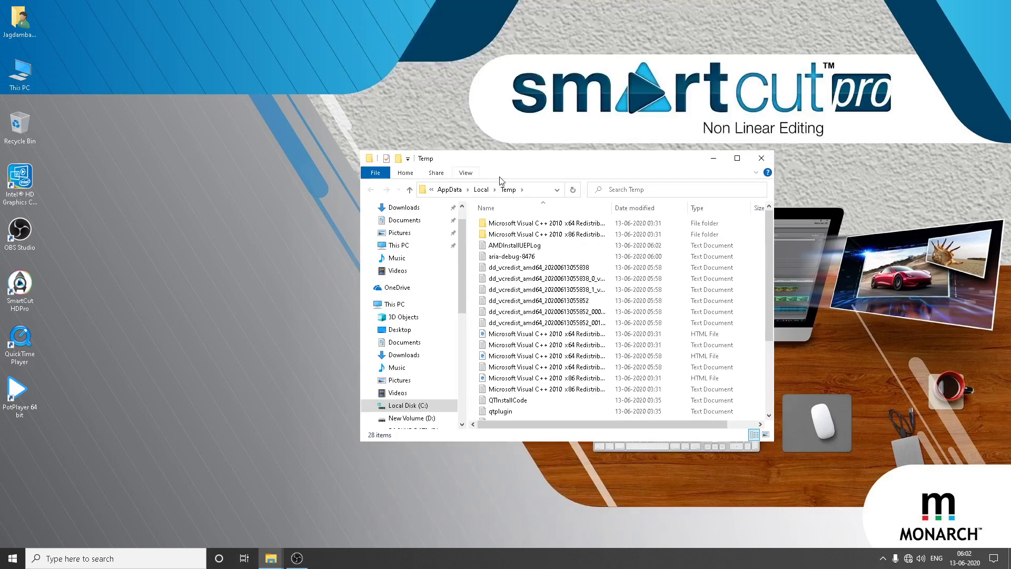
pyautogui.click(737, 158)
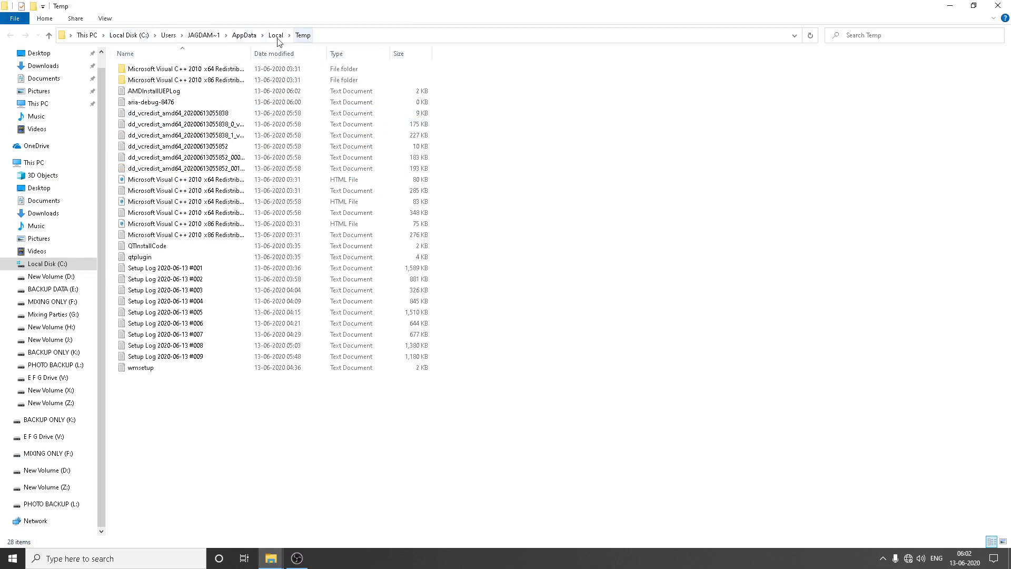
pyautogui.click(244, 34)
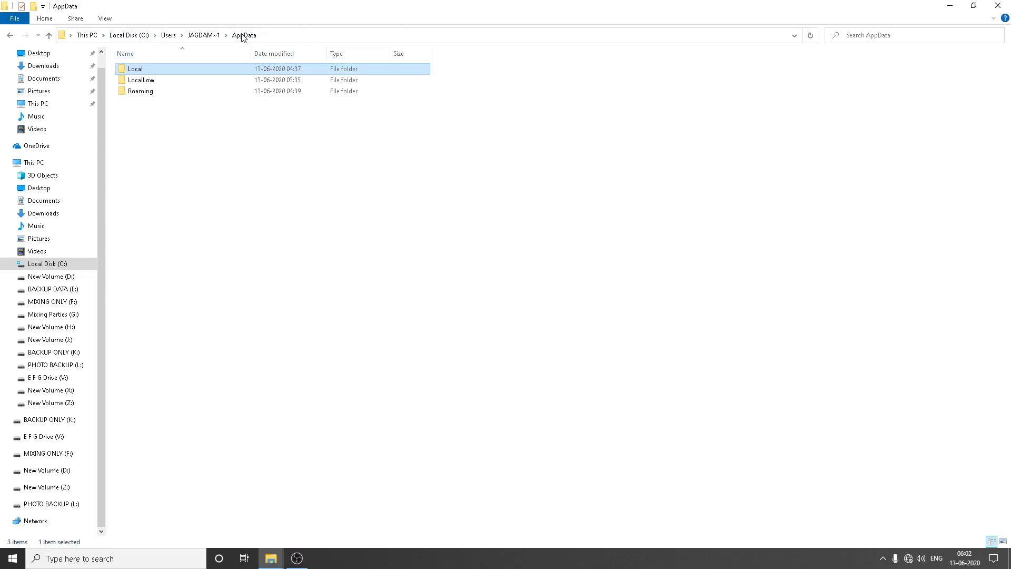
pyautogui.doubleClick(136, 72)
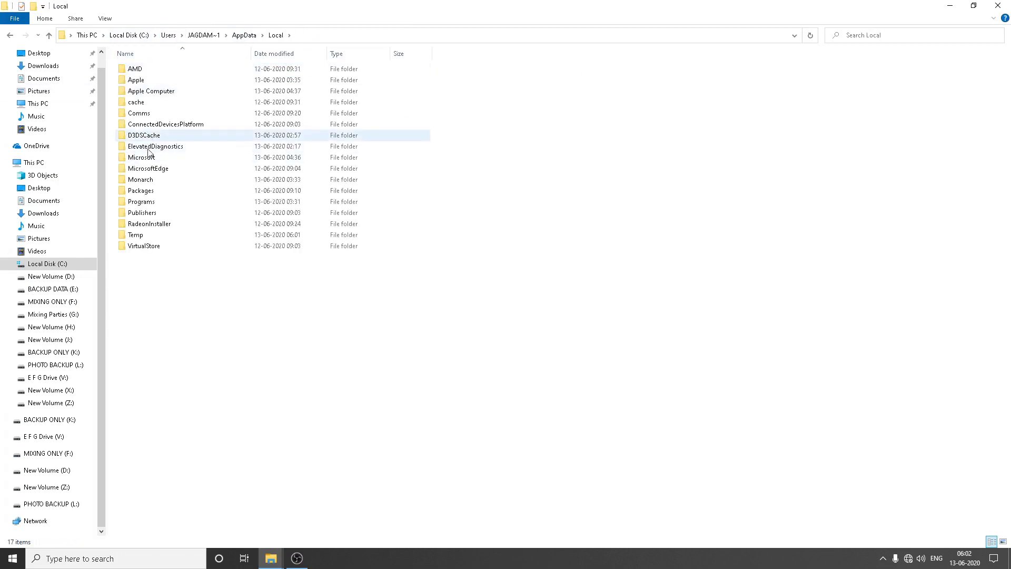
# Open the SceneCut HD folder inside Monarch, checking its CustomEffects subfolder along the way
pyautogui.doubleClick(152, 182)
pyautogui.click(158, 82)
pyautogui.doubleClick(158, 83)
pyautogui.doubleClick(166, 70)
pyautogui.hotkey('alt', 'Left')
pyautogui.hotkey('alt', 'Left')
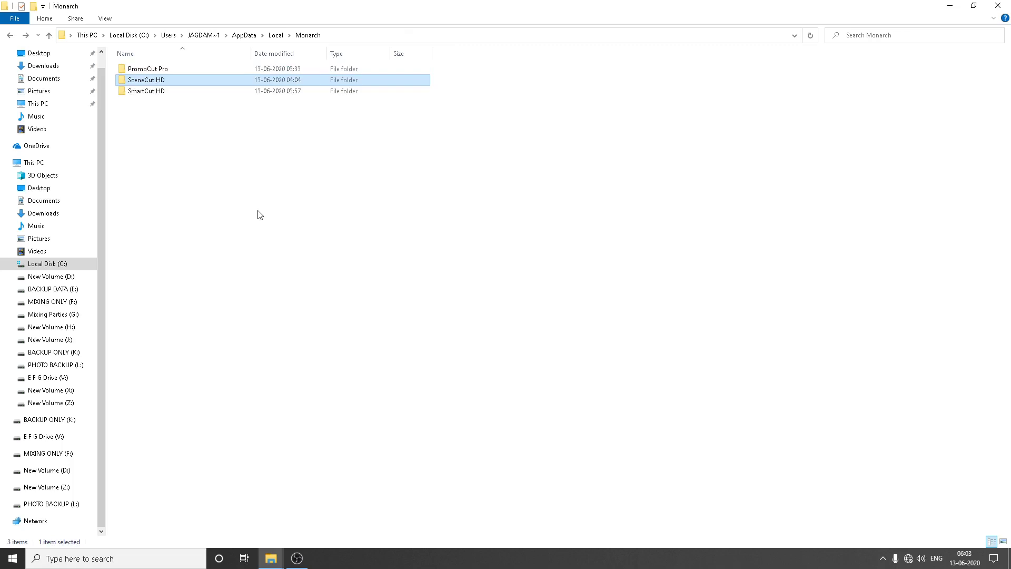
pyautogui.press('Return')
# Paste the copied CustomEffects folder and configuration file into the SceneCut HD folder and refresh its contents
pyautogui.rightClick(284, 176)
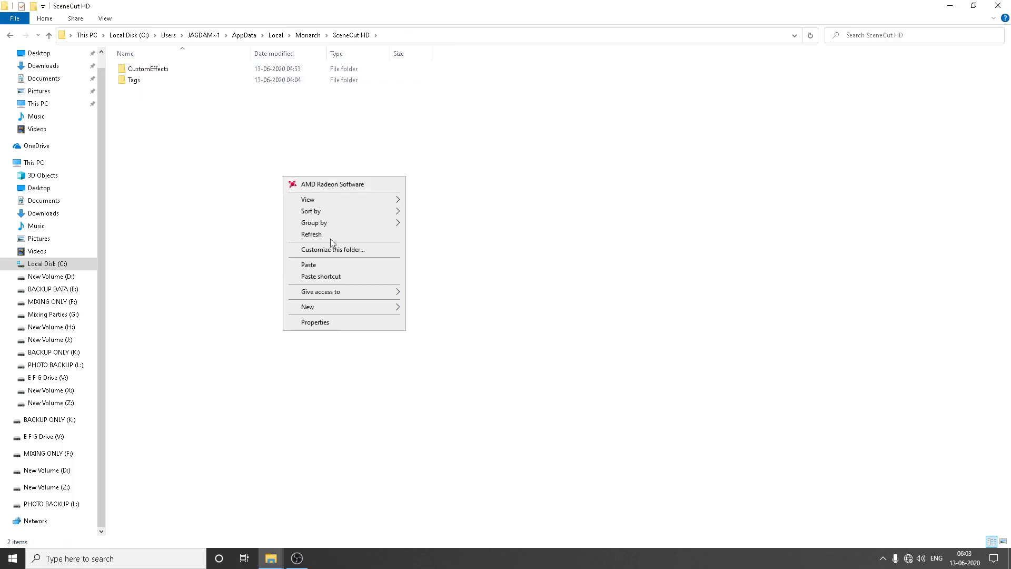
pyautogui.click(327, 266)
pyautogui.click(312, 202)
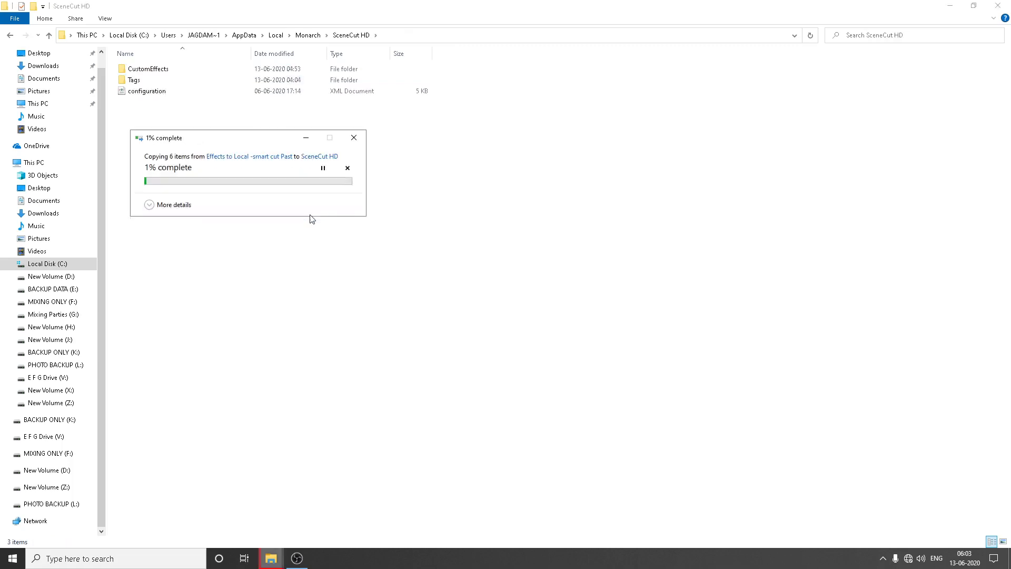
pyautogui.rightClick(347, 233)
pyautogui.click(374, 295)
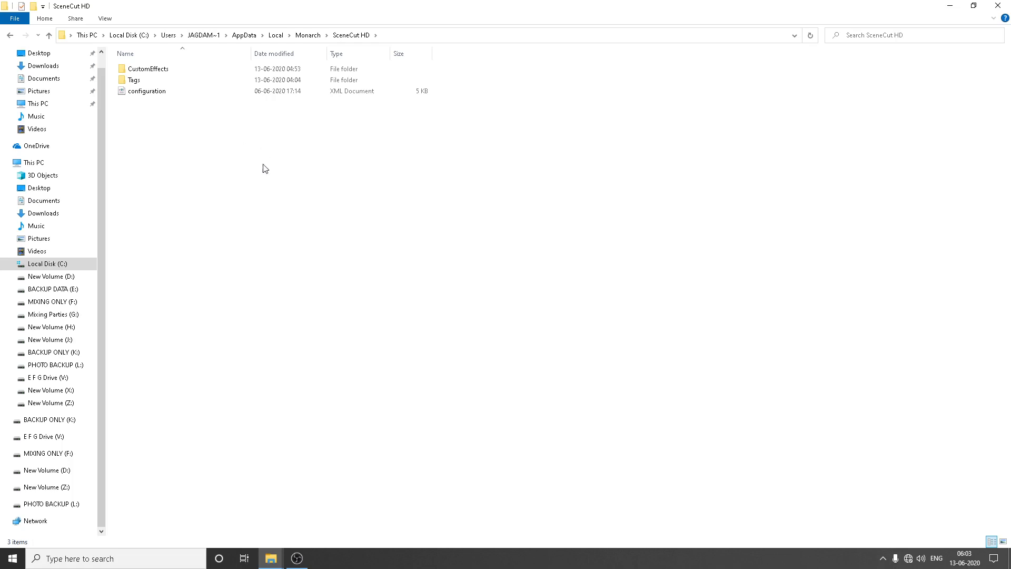
pyautogui.rightClick(338, 234)
pyautogui.click(362, 294)
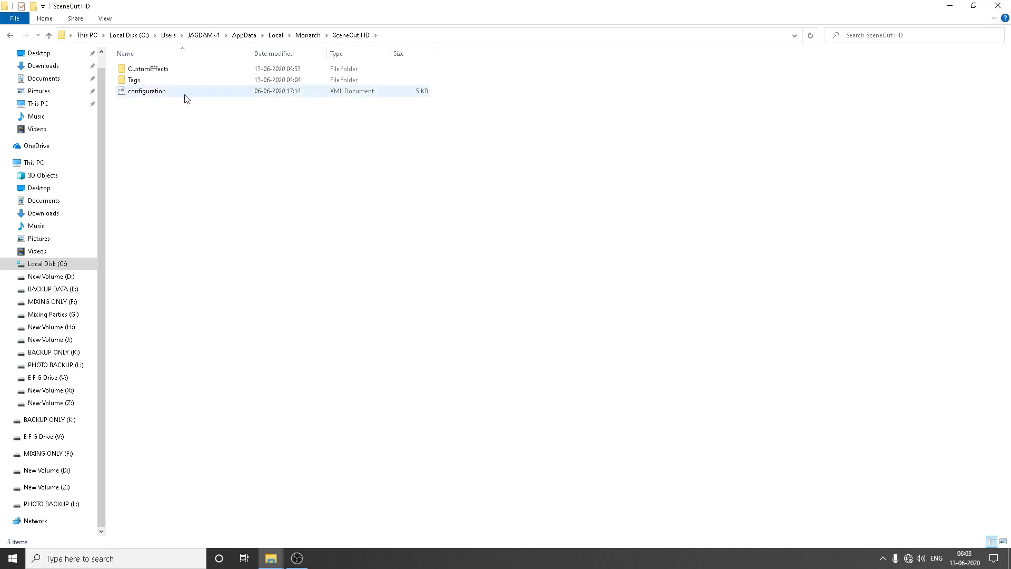
# Check the pasted CustomEffects and configuration items, close the SceneCut HD folder window and refresh the desktop
pyautogui.click(163, 69)
pyautogui.click(165, 94)
pyautogui.click(322, 179)
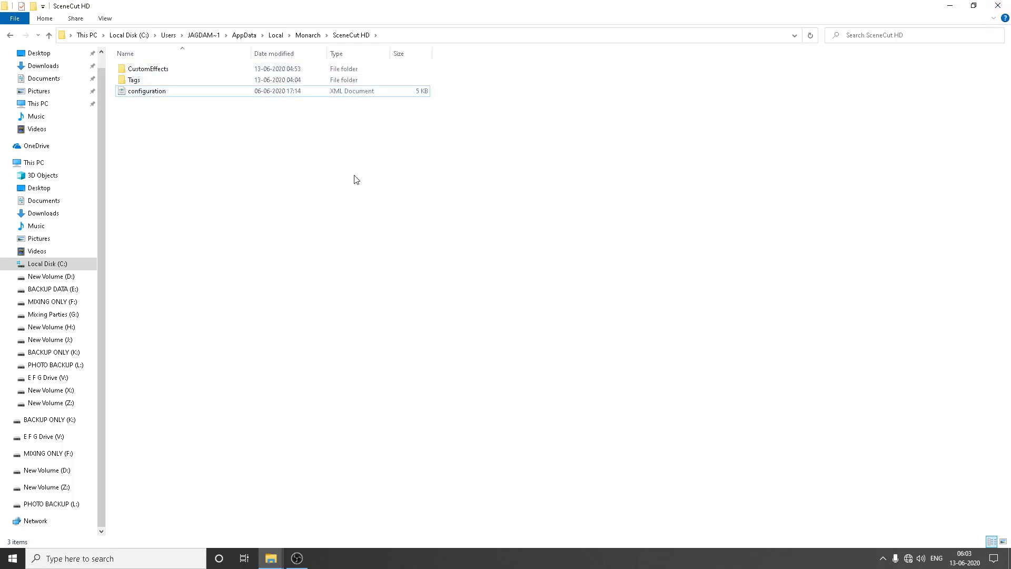
pyautogui.click(998, 5)
pyautogui.rightClick(318, 259)
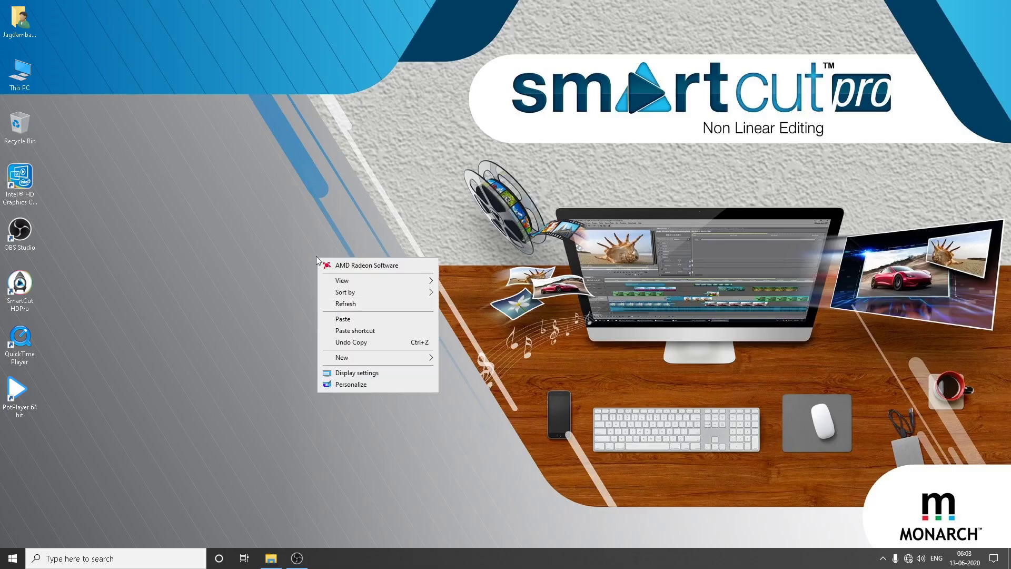
pyautogui.click(338, 311)
pyautogui.rightClick(227, 281)
pyautogui.click(263, 327)
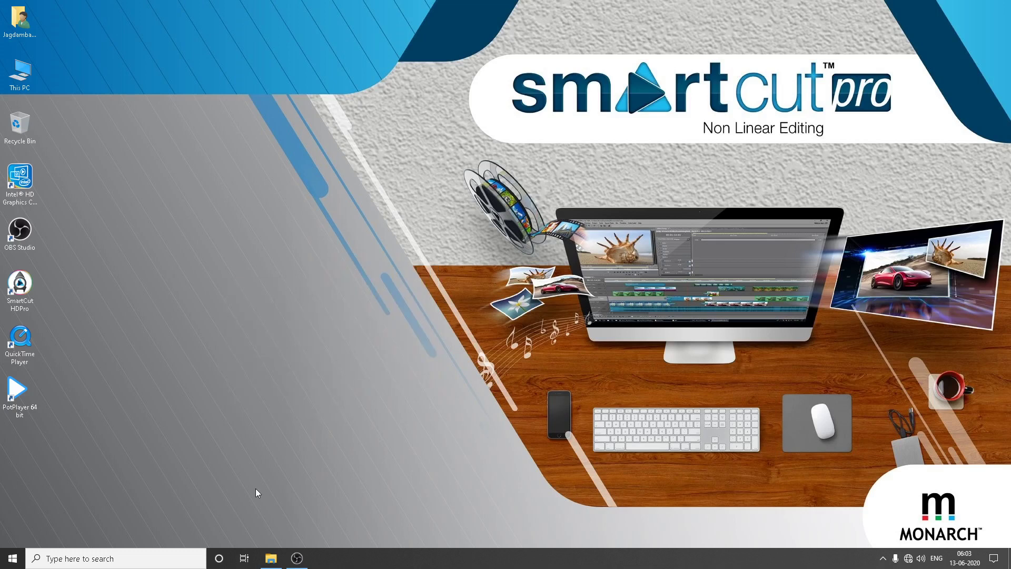
# Return to drive X: and open the 02 TSCHD_PRO-Ver-6.7_Com-Effect-Pack-v3.0 folder inside INSTALLATION
pyautogui.click(272, 557)
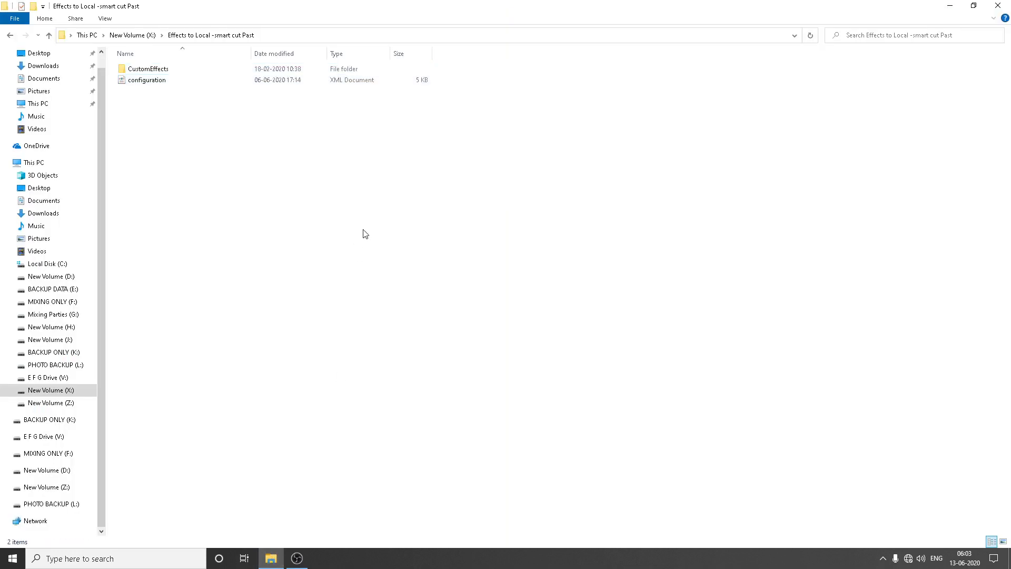
pyautogui.hotkey('alt', 'Up')
pyautogui.doubleClick(154, 135)
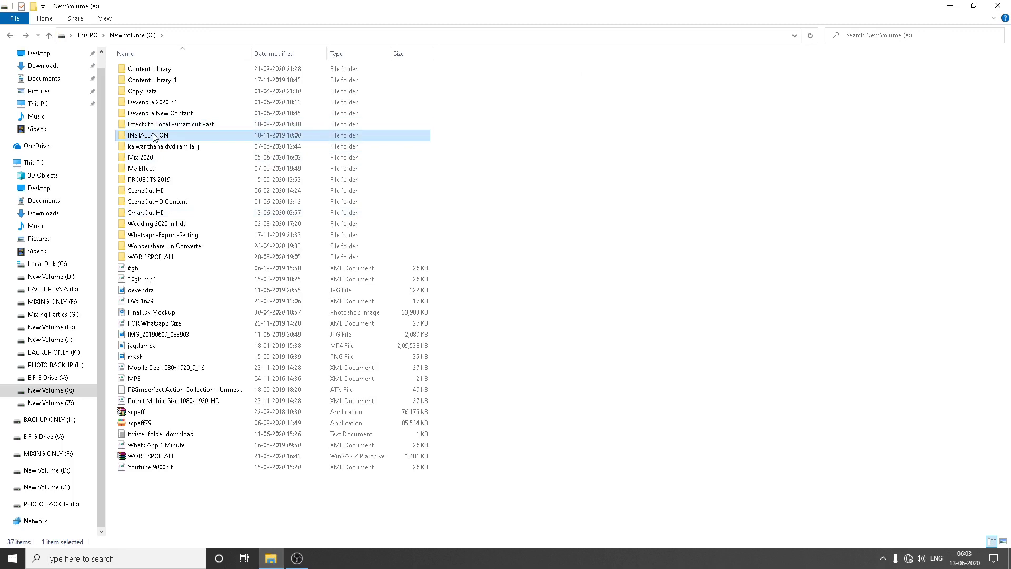
pyautogui.click(186, 73)
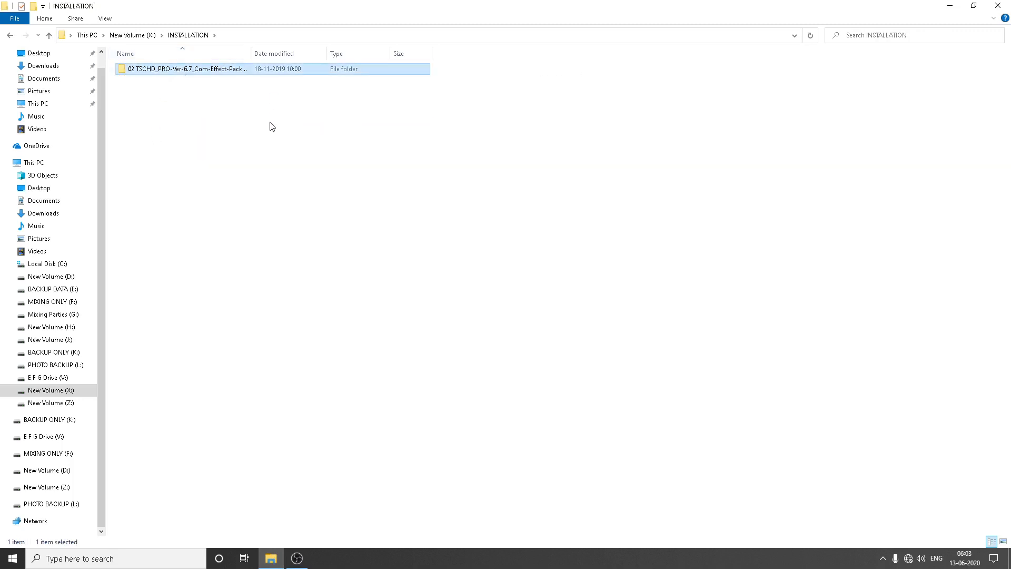
pyautogui.moveTo(251, 53); pyautogui.dragTo(340, 52)
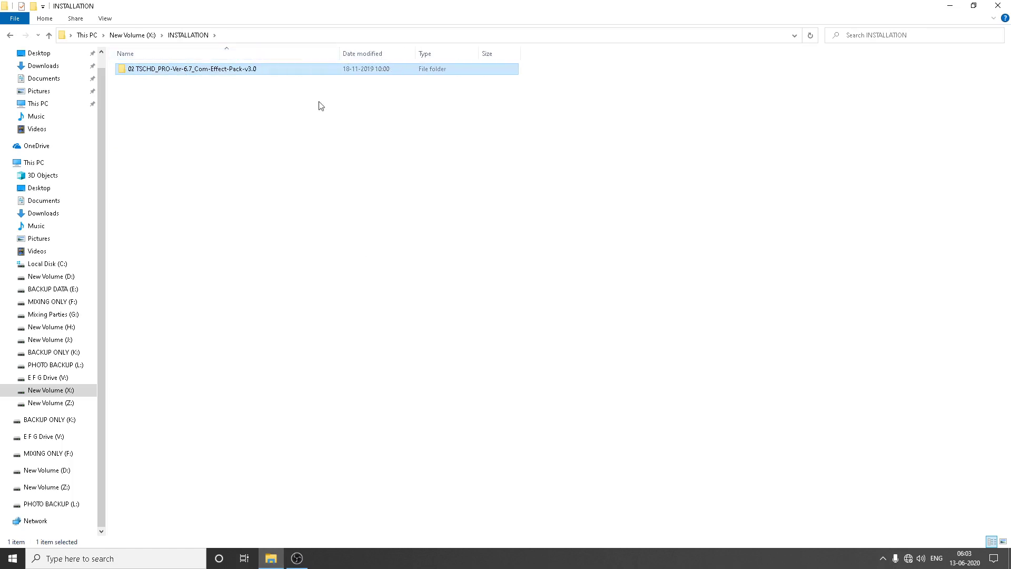
pyautogui.press('Return')
# Run the setup-Effects-SceneCutHDPro installer, decline uninstalling the previous installation and close the setup
pyautogui.doubleClick(205, 70)
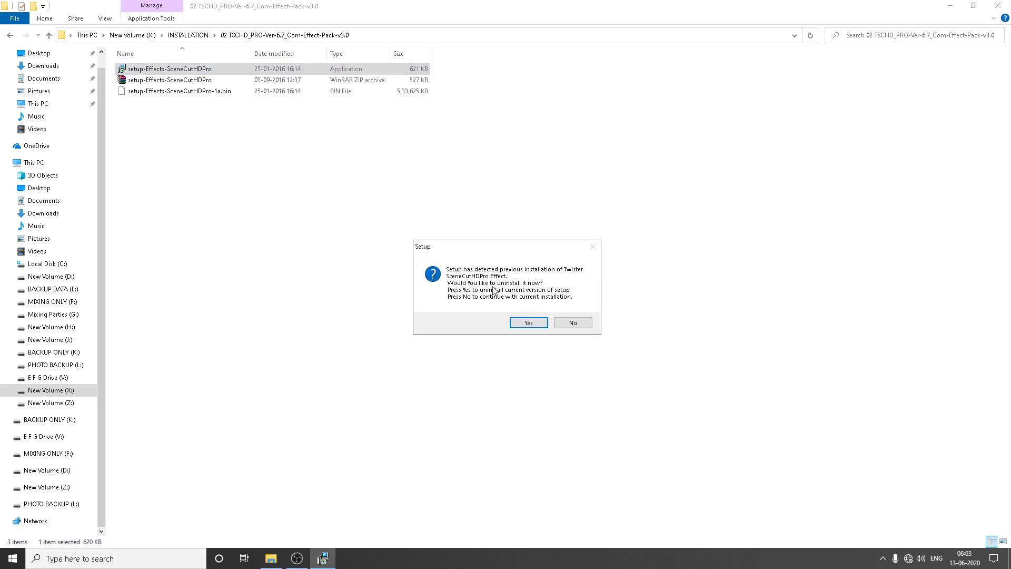
pyautogui.click(568, 323)
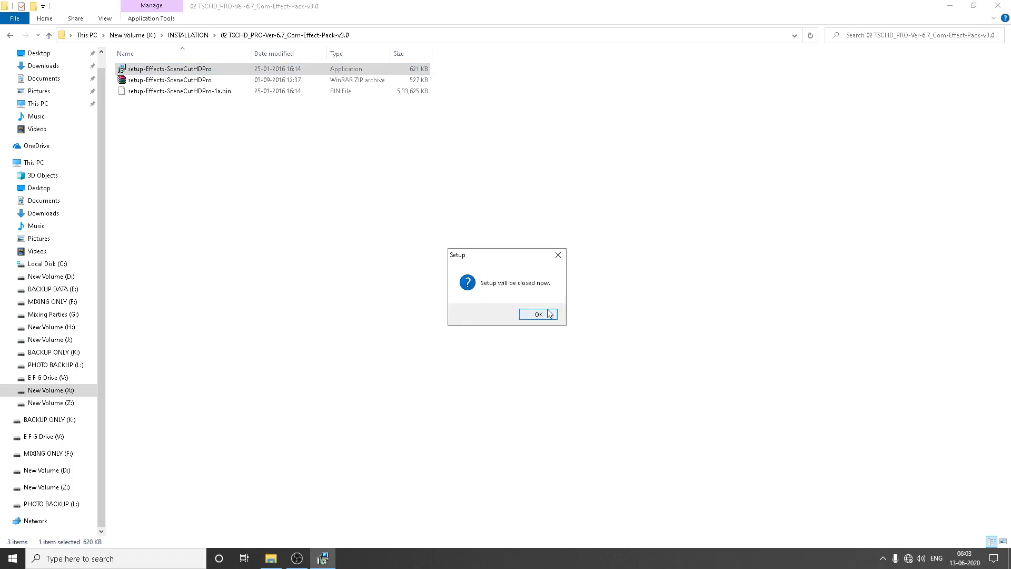
pyautogui.click(548, 319)
# Go back to drive X: and open the D folder in My Effect\Effect_Collection
pyautogui.hotkey('alt', 'Up')
pyautogui.hotkey('alt', 'Up')
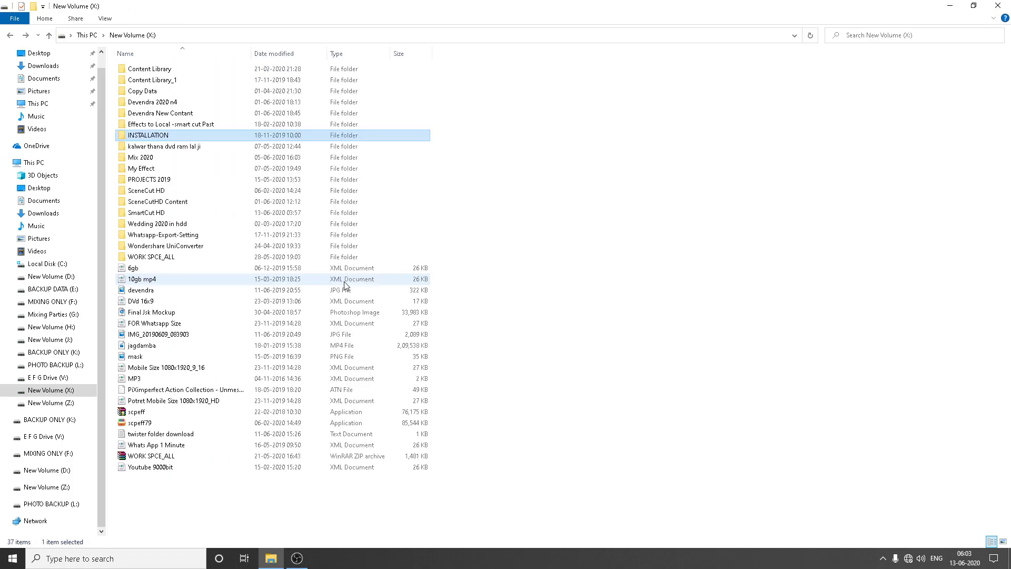
pyautogui.press('Down')
pyautogui.press('Down')
pyautogui.press('Down')
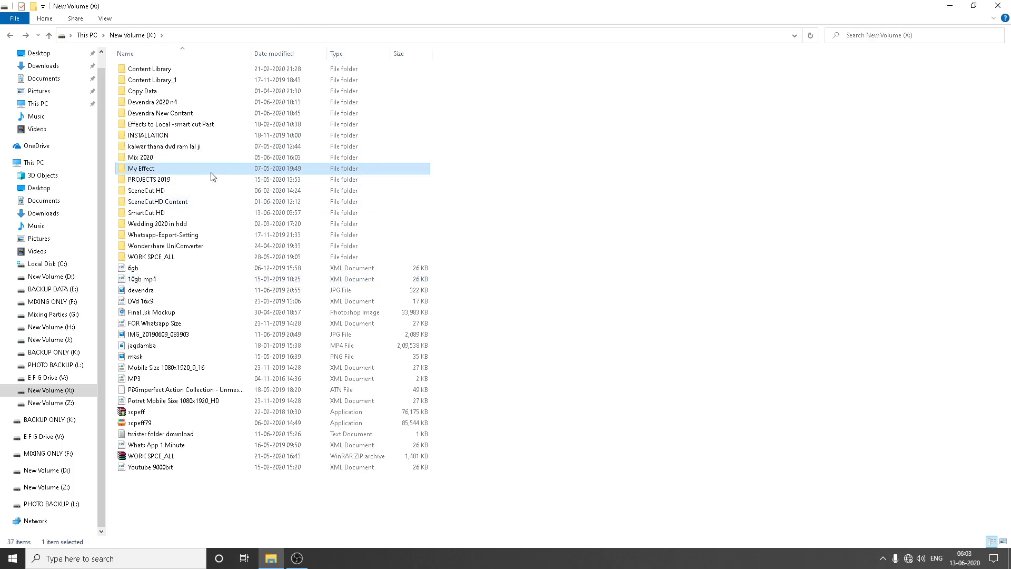
pyautogui.doubleClick(132, 169)
pyautogui.doubleClick(144, 72)
pyautogui.doubleClick(132, 70)
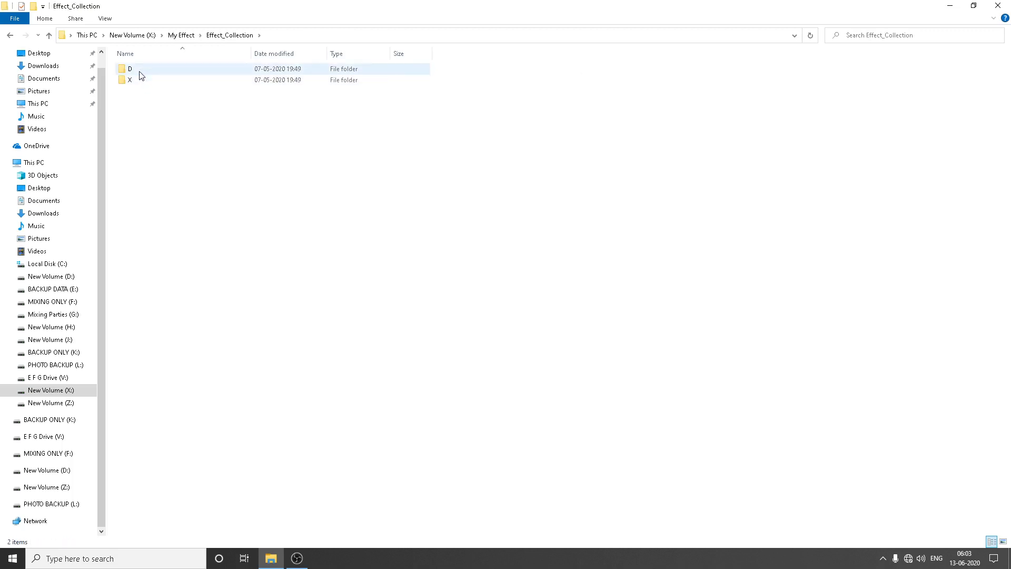
pyautogui.doubleClick(139, 70)
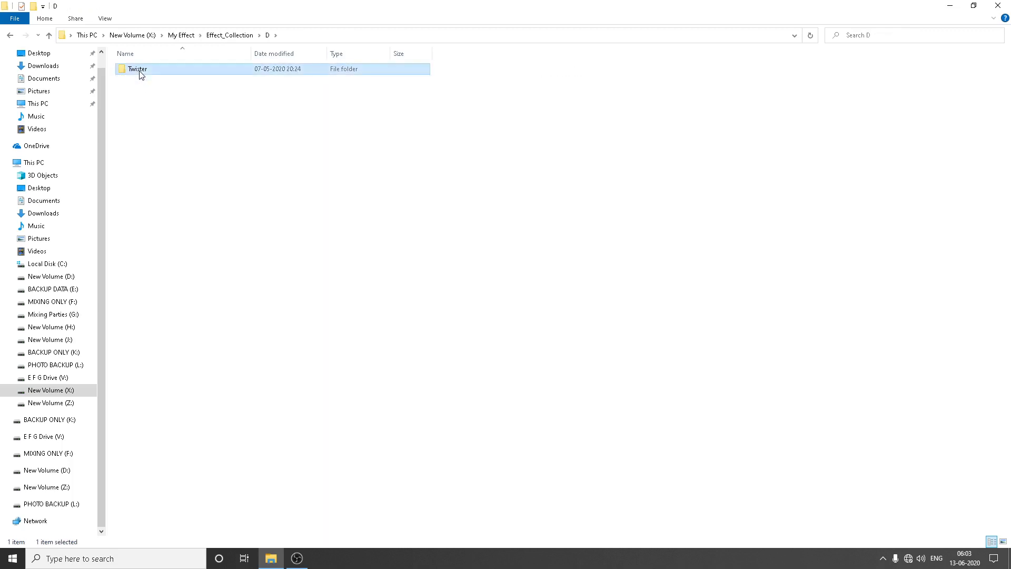
# Return to the root of drive X: and open its INSTALLATION folder
pyautogui.click(9, 36)
pyautogui.click(9, 35)
pyautogui.click(9, 36)
pyautogui.click(9, 36)
pyautogui.click(179, 202)
pyautogui.click(211, 226)
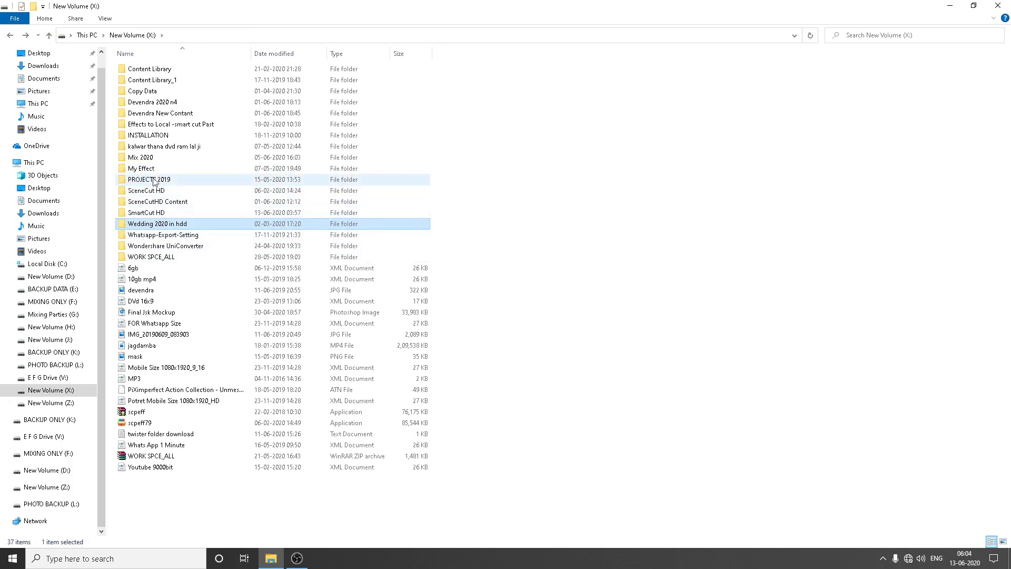
pyautogui.click(166, 233)
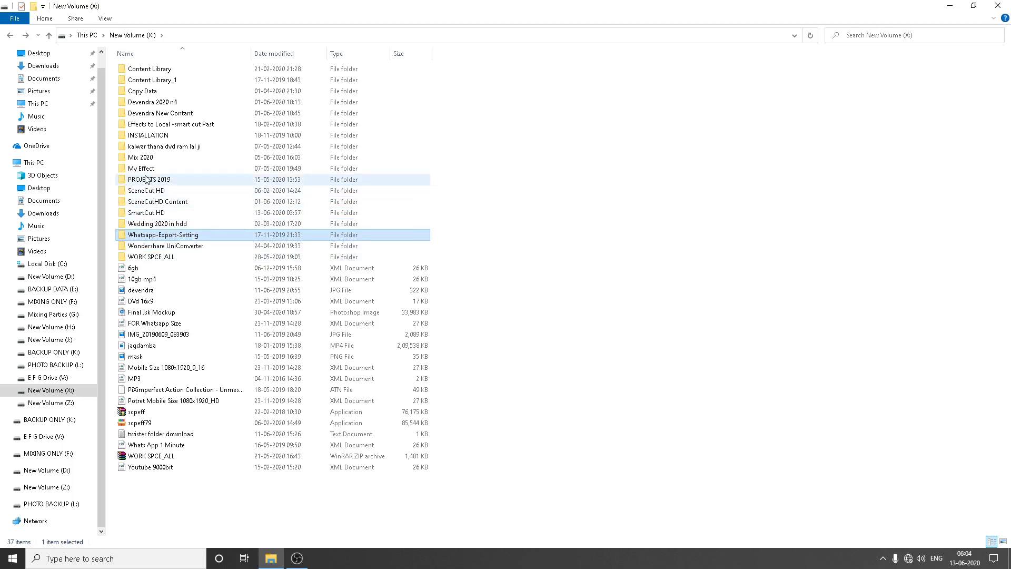
pyautogui.doubleClick(147, 135)
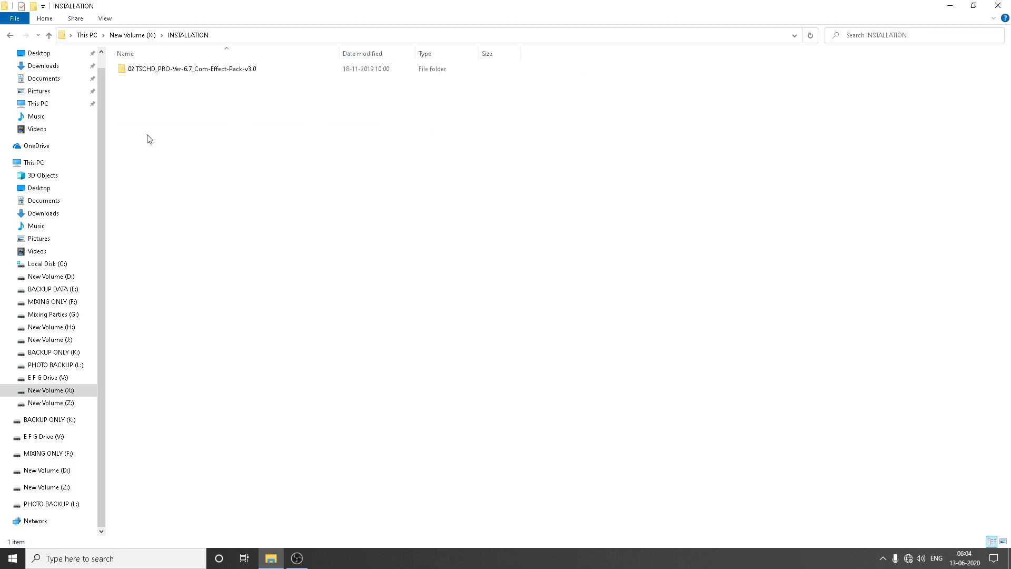
# Switch to drive Z: and open the extra soft folder inside SMART CUT PRO SETUP
pyautogui.click(64, 403)
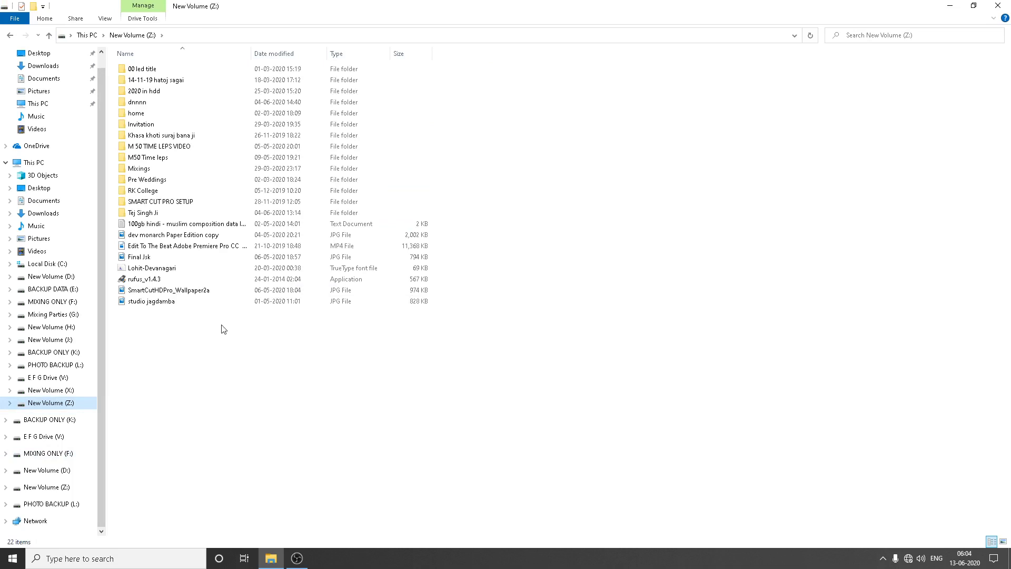
pyautogui.click(143, 205)
pyautogui.doubleClick(143, 204)
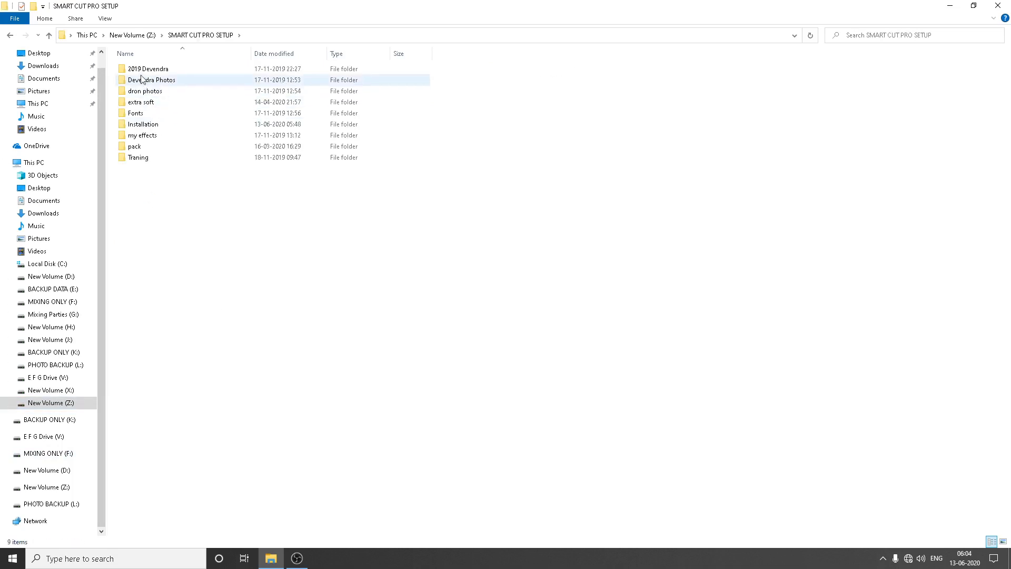
pyautogui.click(157, 83)
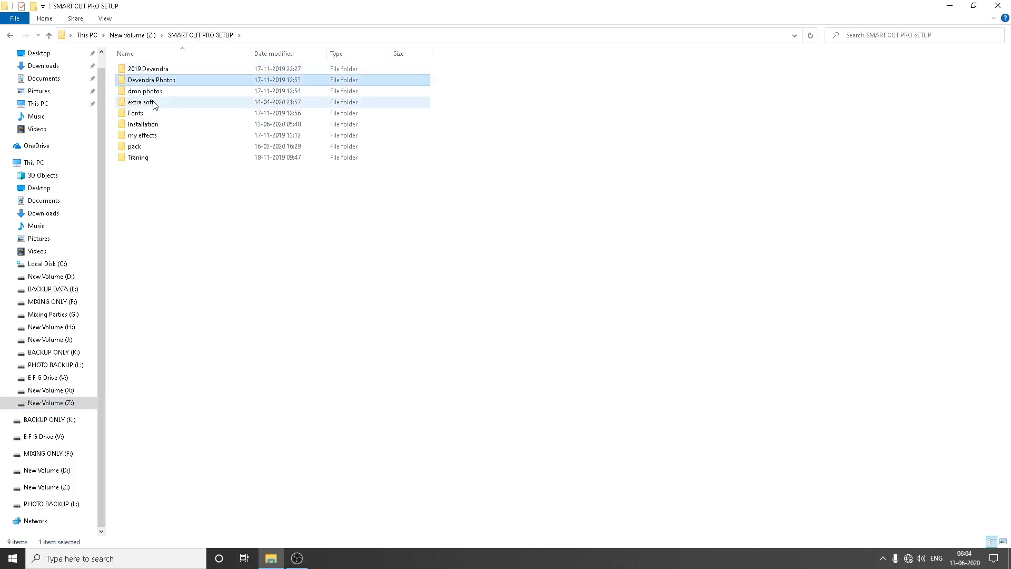
pyautogui.doubleClick(152, 104)
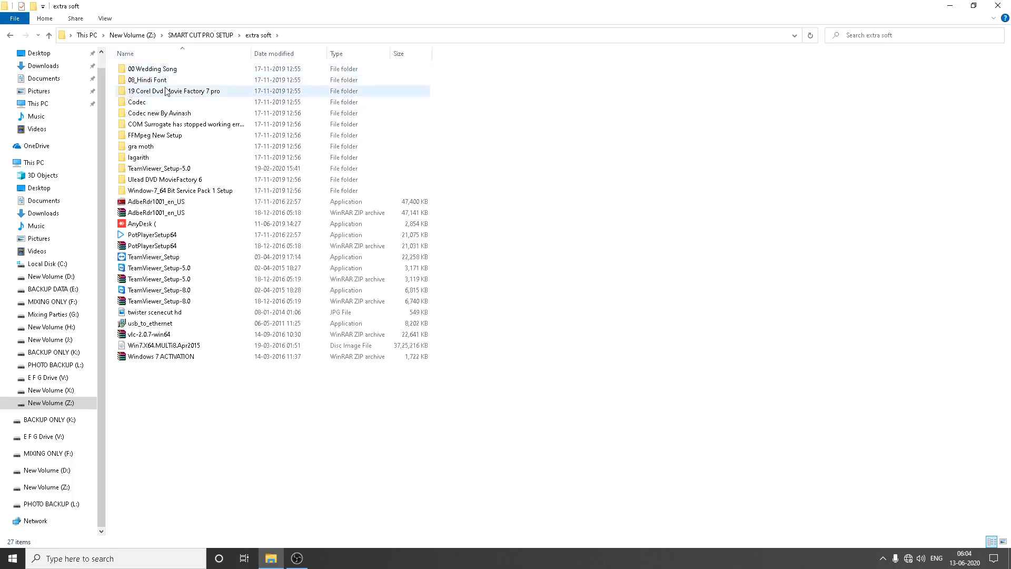
# Look through the newer codec folder in extra soft, go back and open the Codec folder
pyautogui.doubleClick(152, 112)
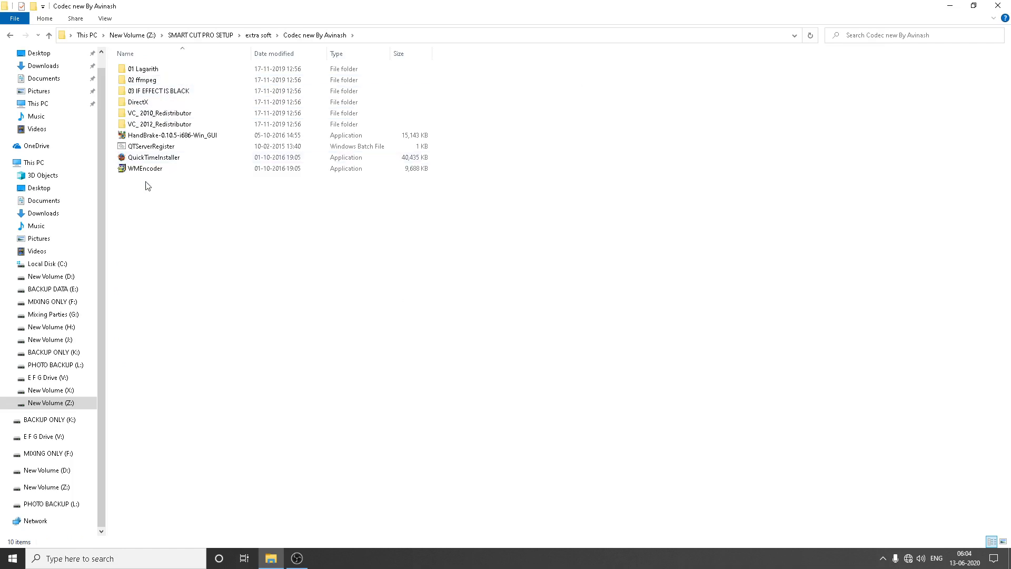
pyautogui.press('BackSpace')
pyautogui.doubleClick(163, 103)
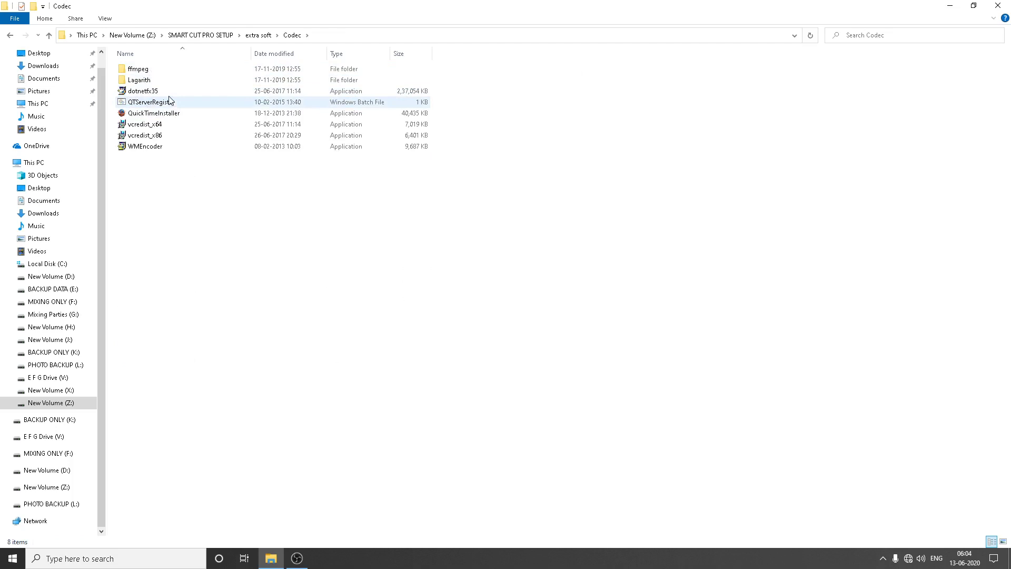
# Start the dotnetfx35 installer, dismiss the .NET Framework 3.5 feature request and refresh the Codec folder
pyautogui.doubleClick(158, 91)
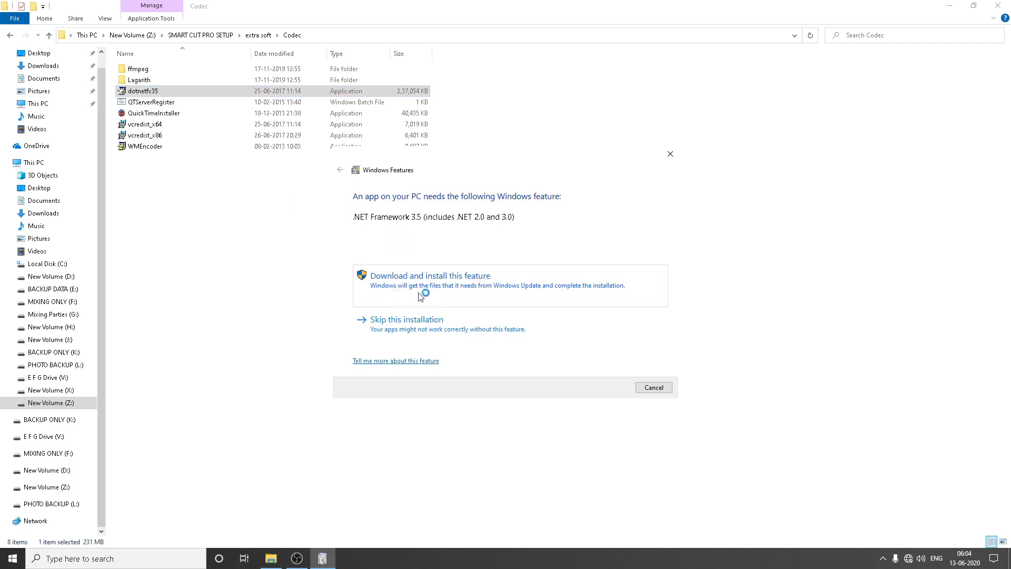
pyautogui.click(670, 155)
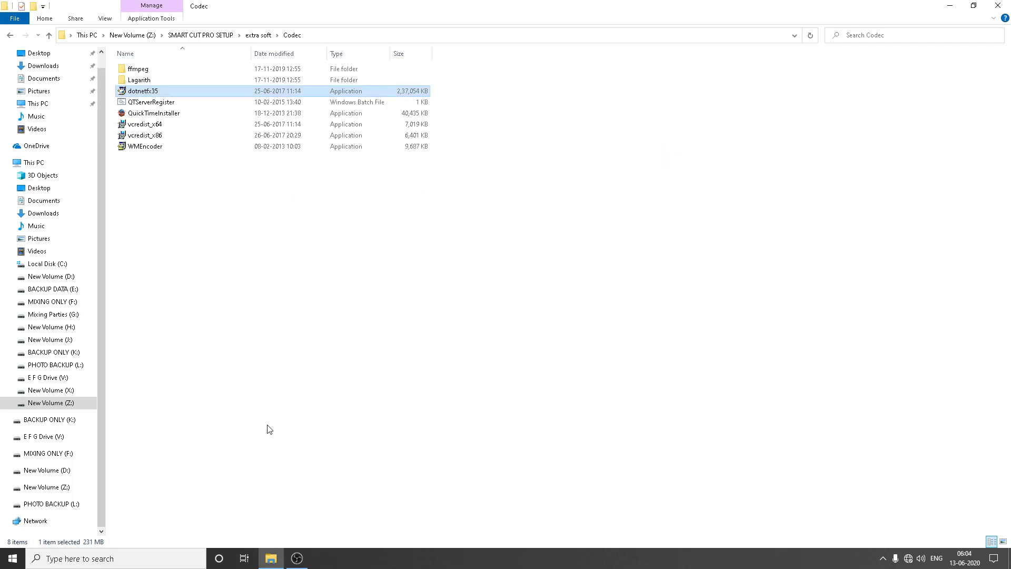
pyautogui.rightClick(277, 279)
pyautogui.click(306, 338)
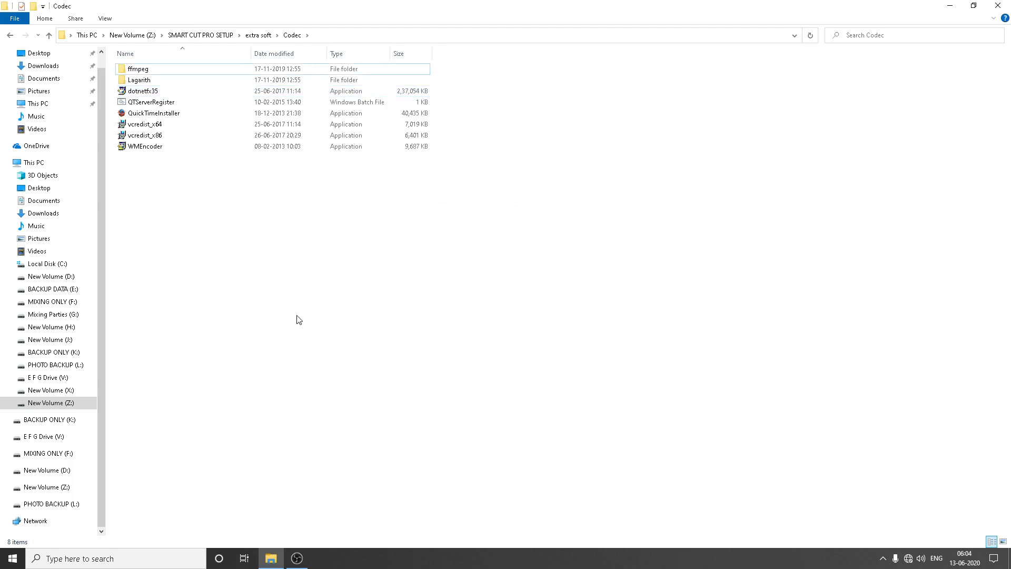
# Go through the codec installers from dotnetfx35 to WMEncoder and return to the extra soft folder
pyautogui.click(276, 94)
pyautogui.press('Up')
pyautogui.press('Down')
pyautogui.press('Down')
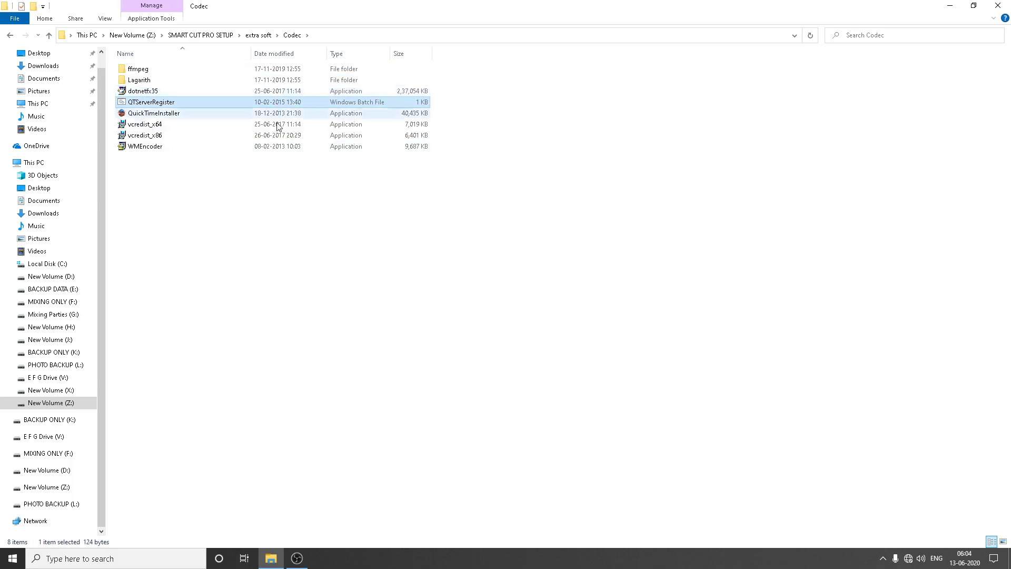
pyautogui.press('Down')
pyautogui.press('Down')
pyautogui.press('Down')
pyautogui.press('Down')
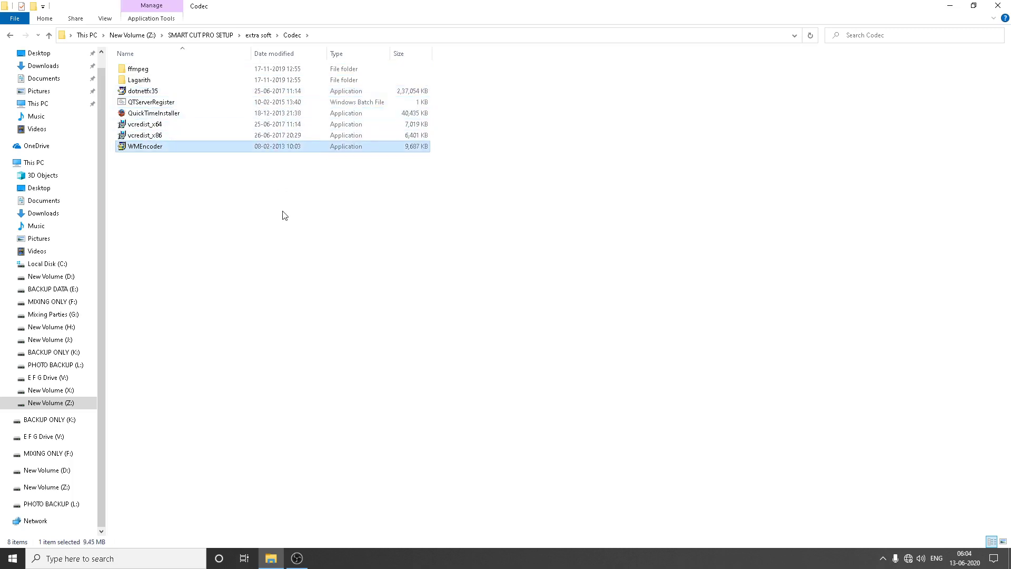
pyautogui.click(284, 215)
pyautogui.press('BackSpace')
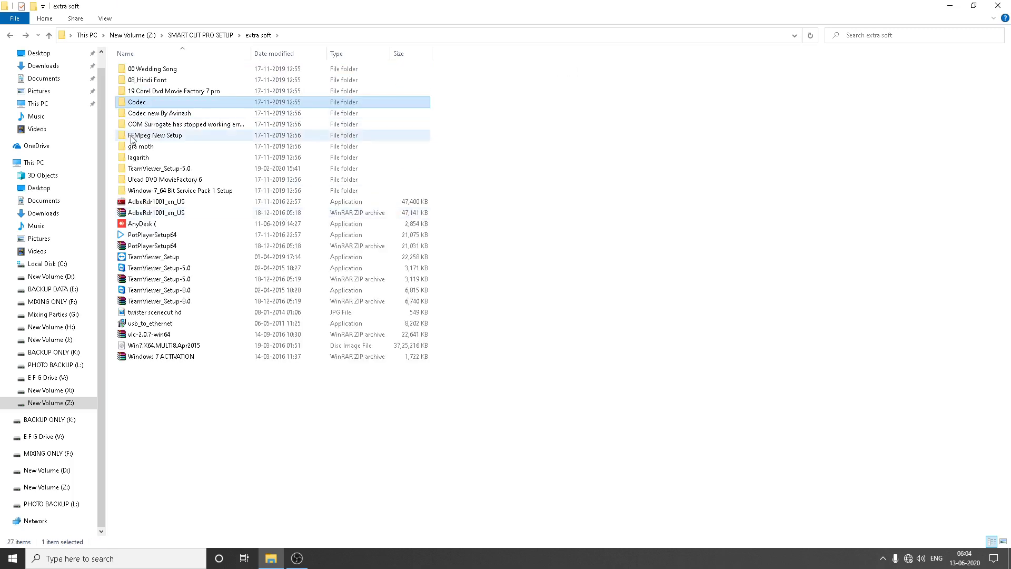
# Examine the contents of the COM Surrogate error patch folder and return to extra soft
pyautogui.click(146, 127)
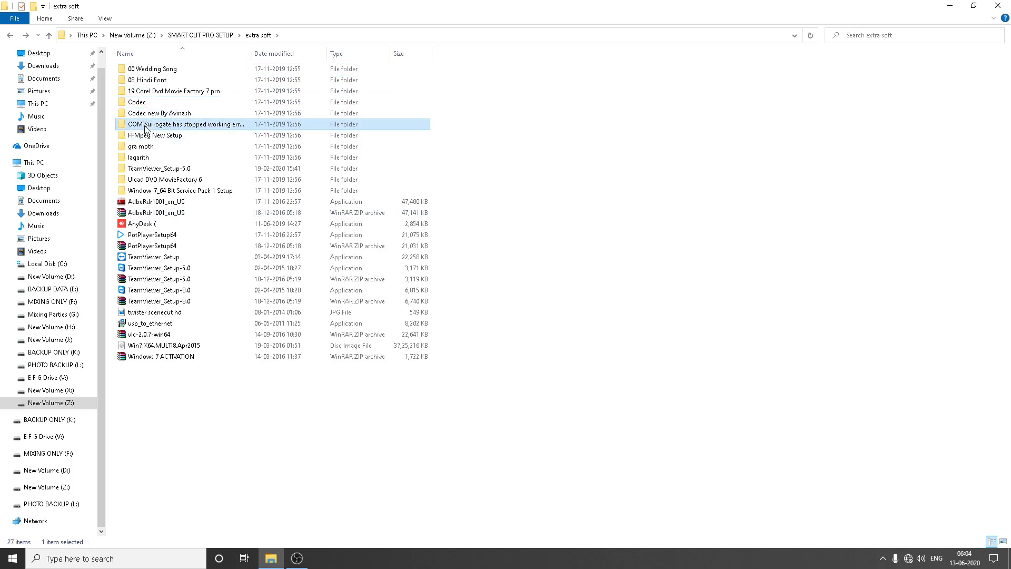
pyautogui.doubleClick(190, 129)
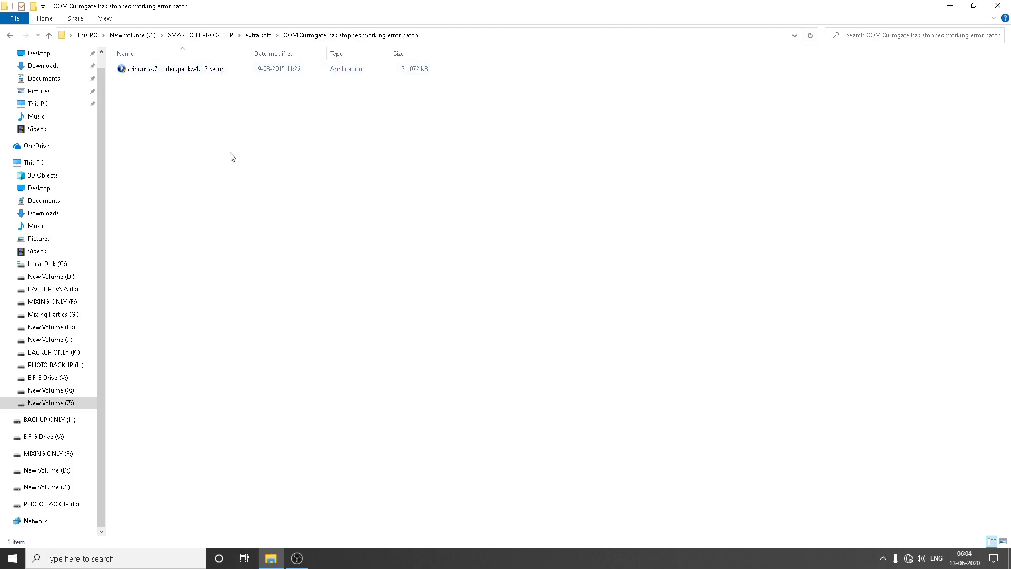
pyautogui.hotkey('alt', 'Left')
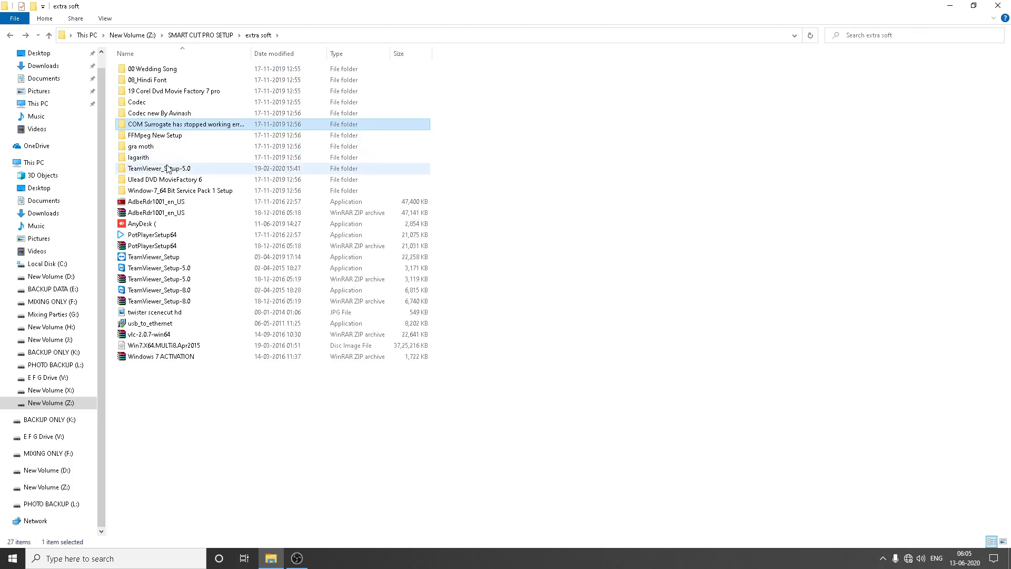
# Inspect the extra soft subfolders in order, from gra moth and lagarith through Window-7_64 Bit Service Pack 1 Setup
pyautogui.click(148, 138)
pyautogui.click(148, 144)
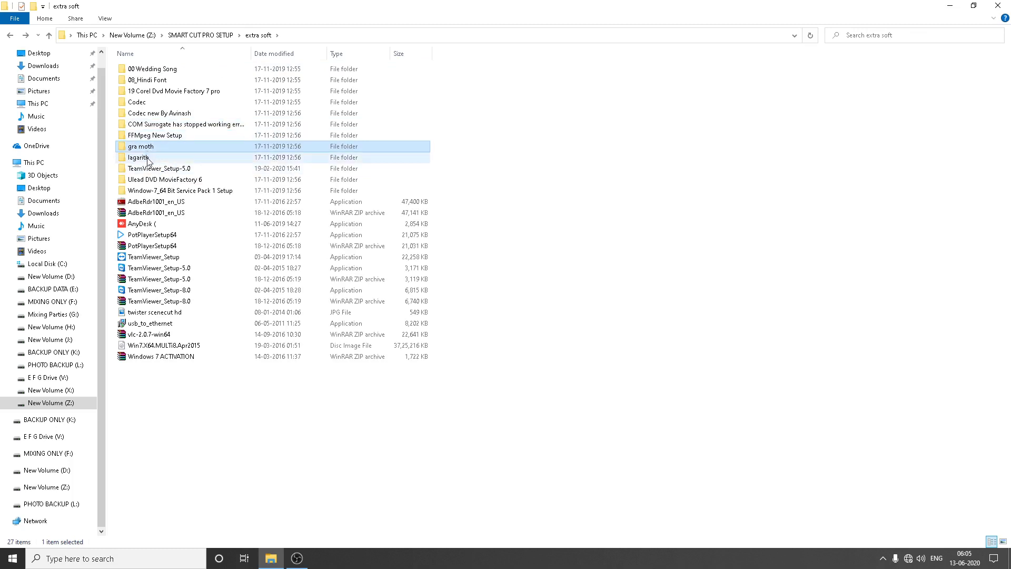
pyautogui.press('Return')
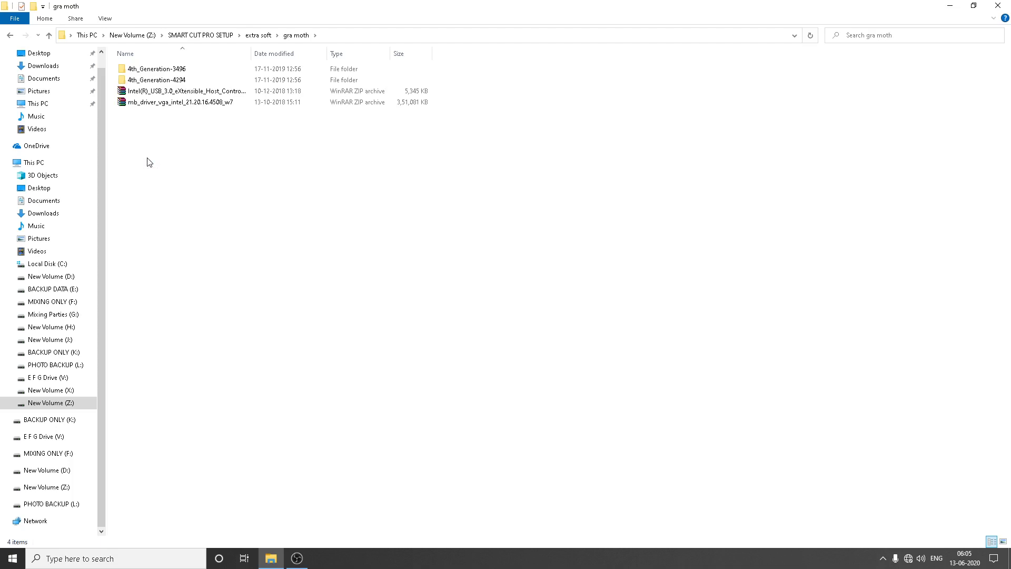
pyautogui.press('BackSpace')
pyautogui.click(148, 159)
pyautogui.press('Return')
pyautogui.press('BackSpace')
pyautogui.press('Down')
pyautogui.press('Return')
pyautogui.press('BackSpace')
pyautogui.press('Down')
pyautogui.press('Return')
pyautogui.press('BackSpace')
pyautogui.press('Down')
pyautogui.press('Return')
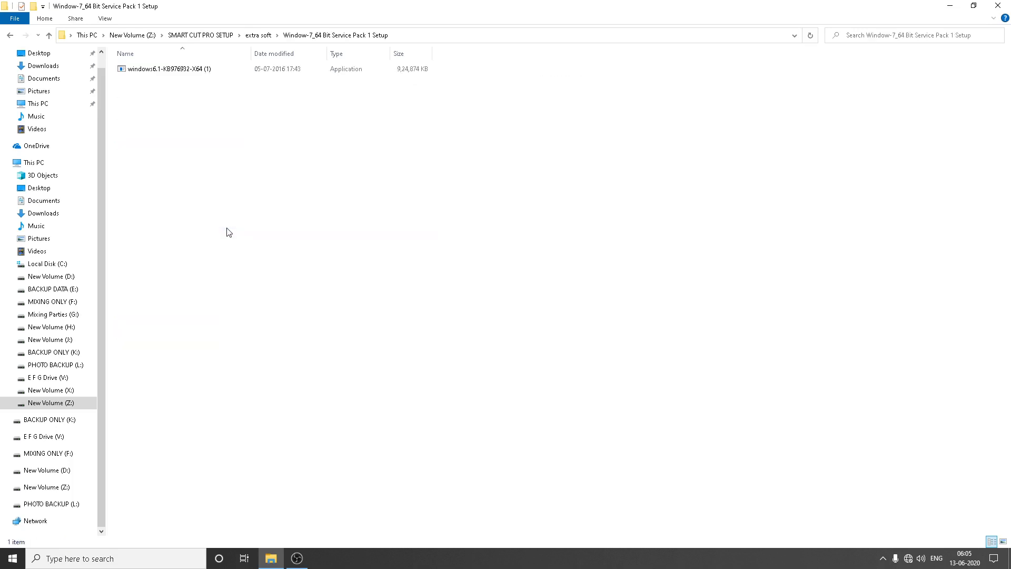
# Return to extra soft and go through its remaining setup files down to the Windows 7 ACTIVATION archive
pyautogui.press('BackSpace')
pyautogui.press('Down')
pyautogui.press('Down')
pyautogui.press('Down')
pyautogui.press('Down')
pyautogui.press('Down')
pyautogui.press('Down')
pyautogui.press('Down')
pyautogui.press('Down')
pyautogui.press('Down')
pyautogui.press('Down')
pyautogui.press('Down')
pyautogui.press('Down')
pyautogui.press('Down')
pyautogui.press('Down')
pyautogui.press('Down')
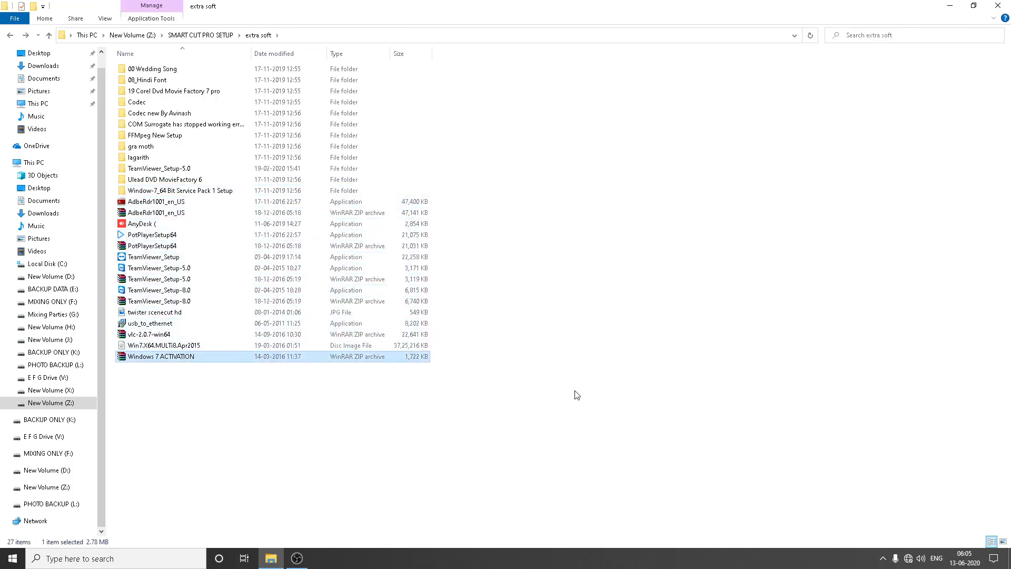
# Show the desktop and refresh it
pyautogui.press('super+d')
pyautogui.rightClick(218, 167)
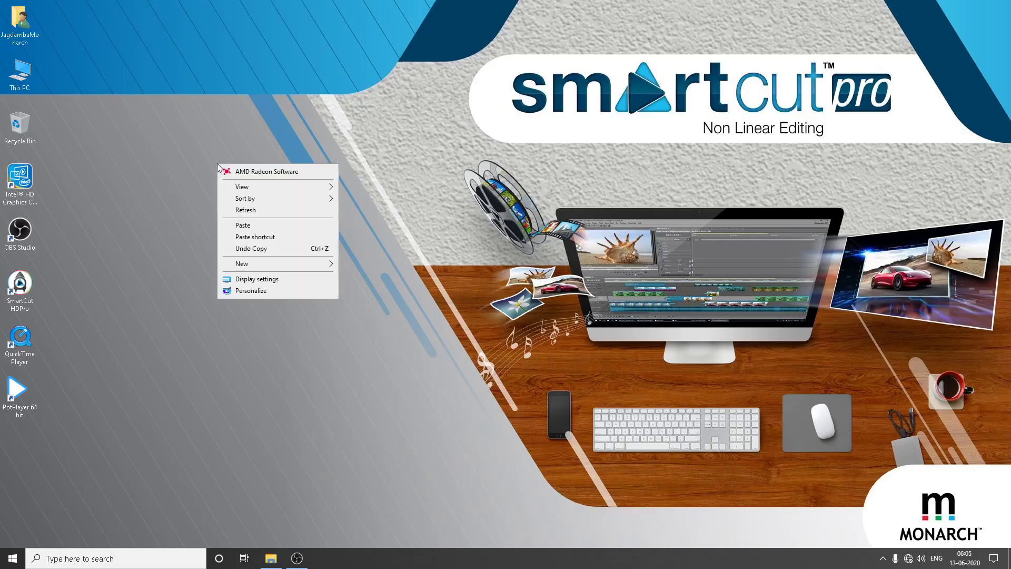
pyautogui.click(244, 211)
pyautogui.rightClick(223, 196)
pyautogui.click(246, 239)
pyautogui.rightClick(191, 203)
pyautogui.click(217, 249)
pyautogui.rightClick(186, 237)
pyautogui.click(225, 284)
pyautogui.rightClick(182, 254)
pyautogui.click(298, 304)
pyautogui.rightClick(292, 250)
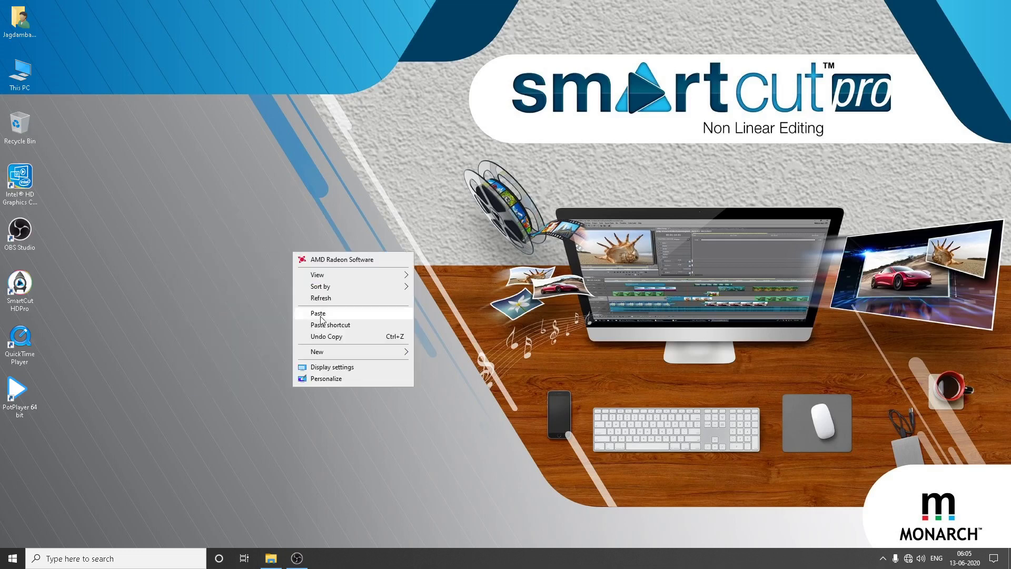
pyautogui.click(324, 296)
pyautogui.rightClick(144, 286)
pyautogui.click(190, 336)
pyautogui.rightClick(253, 310)
pyautogui.click(273, 354)
pyautogui.rightClick(184, 289)
pyautogui.click(213, 339)
pyautogui.rightClick(159, 317)
pyautogui.click(184, 362)
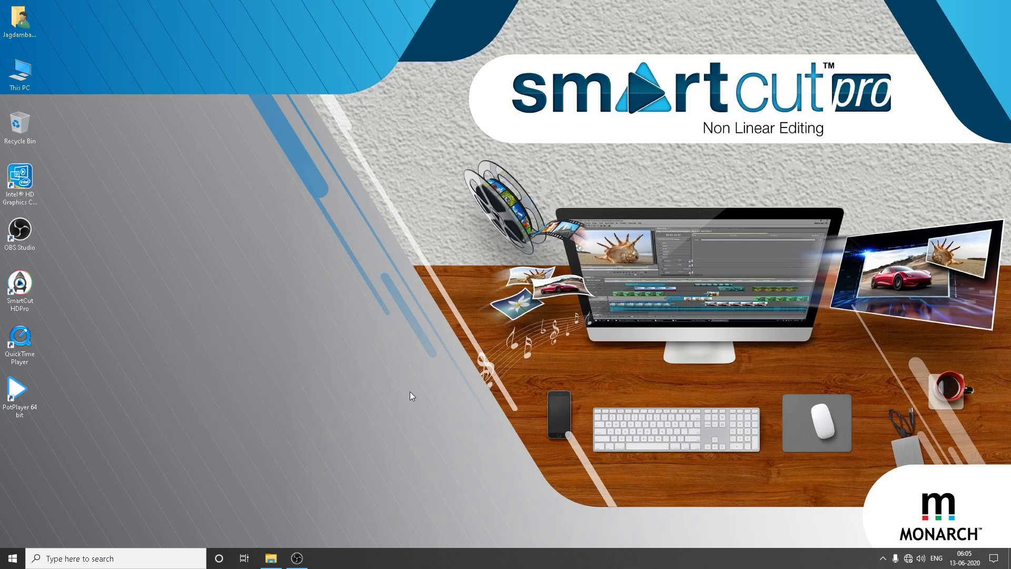